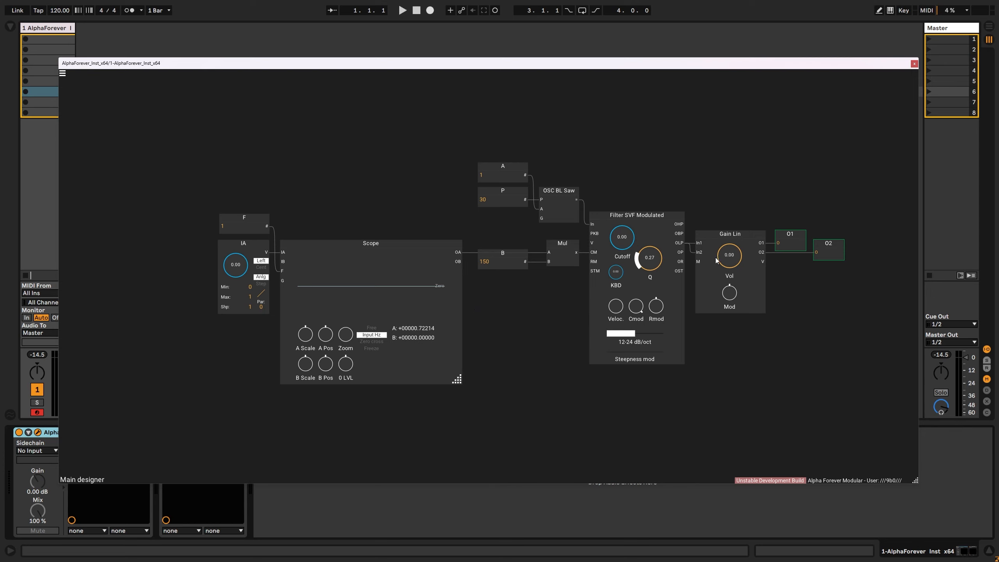
- Audition the patch by turning the IA knob with the Gain Lin volume raised, and return the volume to 0.00
drag(715, 260, 682, 244)
drag(242, 264, 282, 278)
drag(729, 255, 737, 290)
- Add an LFO Multi at about 4.4 Hz, wire its O output to the Scope's IA input, and delete the IA knob module
drag(279, 162, 460, 136)
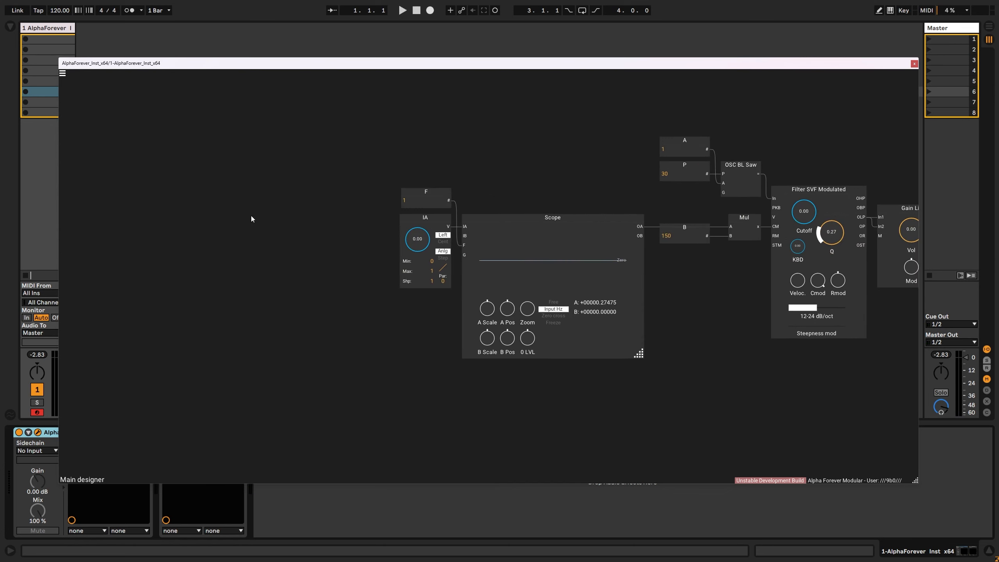
right_click(252, 216)
text(lfo)
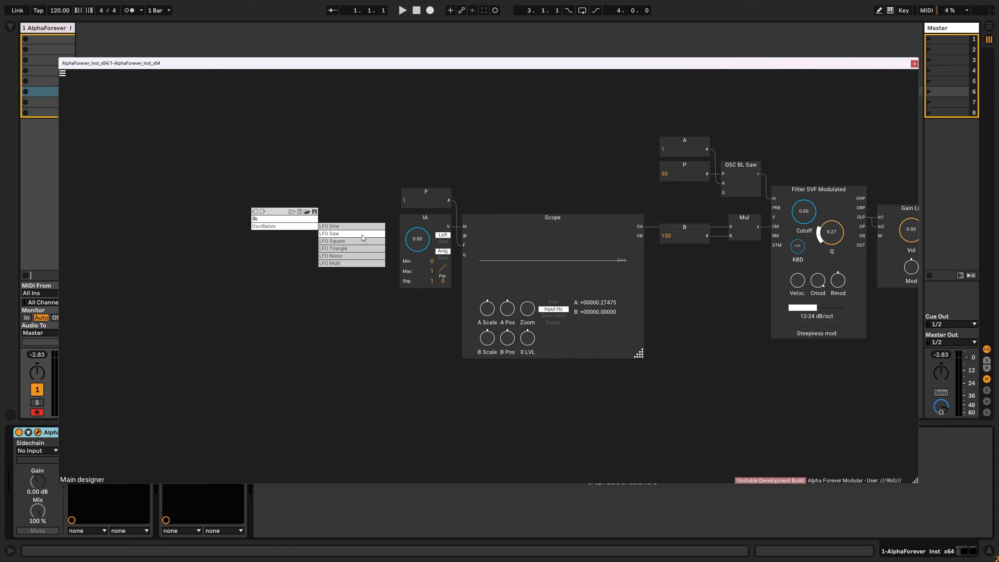
click(351, 263)
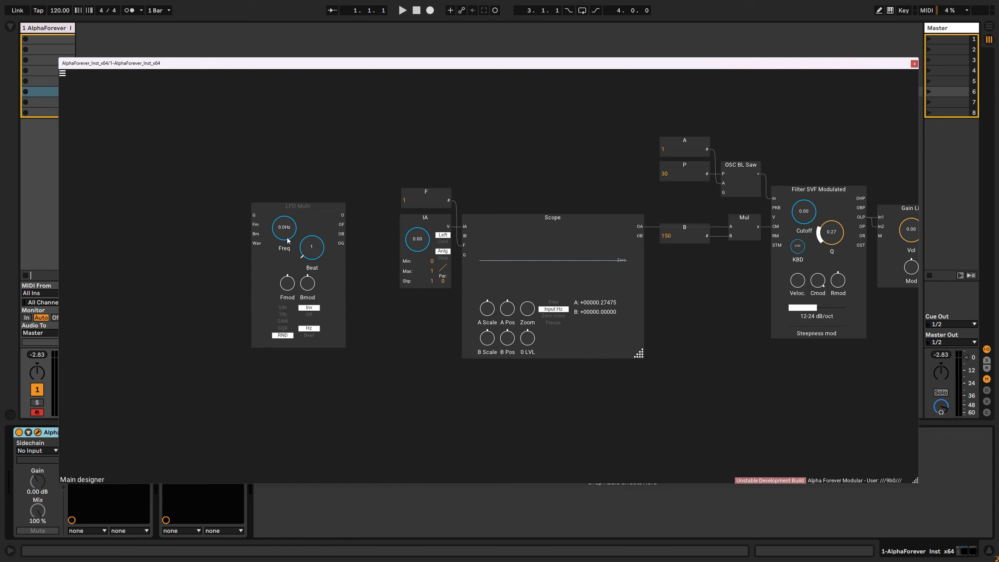
drag(285, 204, 428, 221)
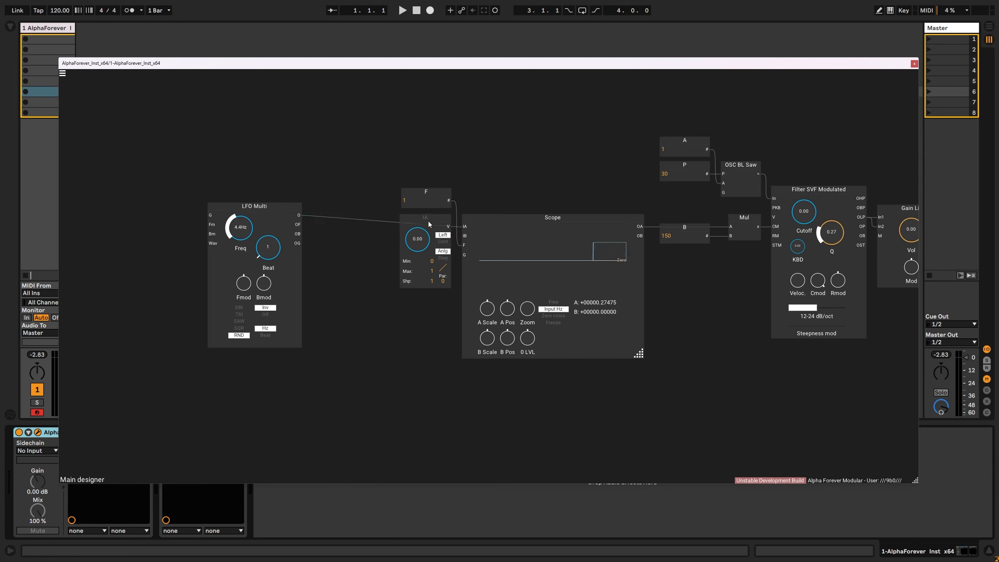
key(Delete)
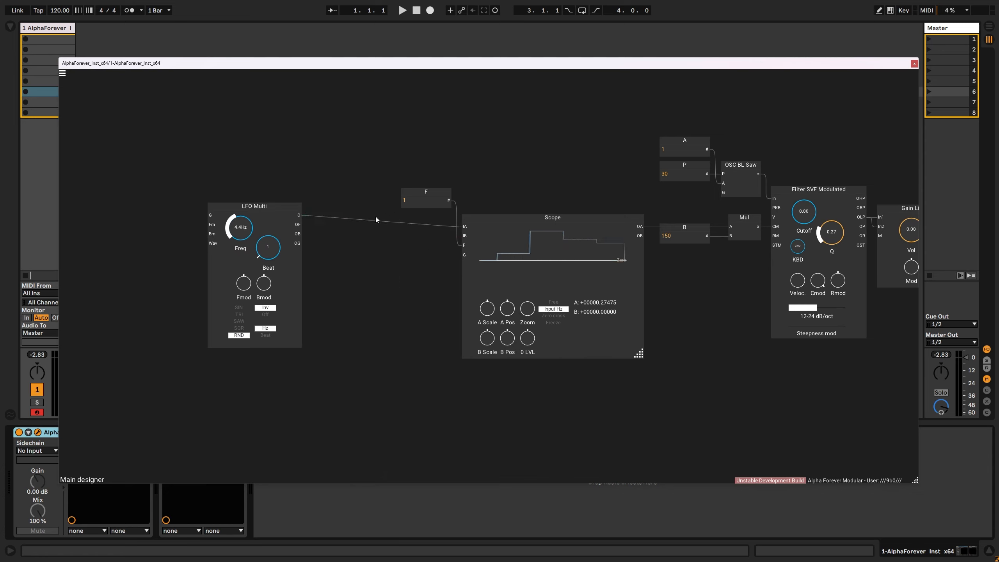
- Set the LFO Multi frequency to about 2.1 Hz and arrange it level with the Scope, with the F constant below the connection
mouse_move(248, 231)
mouse_down()
mouse_move(248, 239)
mouse_move(252, 205)
mouse_move(255, 239)
mouse_move(190, 215)
mouse_up()
double_click(450, 200)
double_click(219, 224)
click(250, 225)
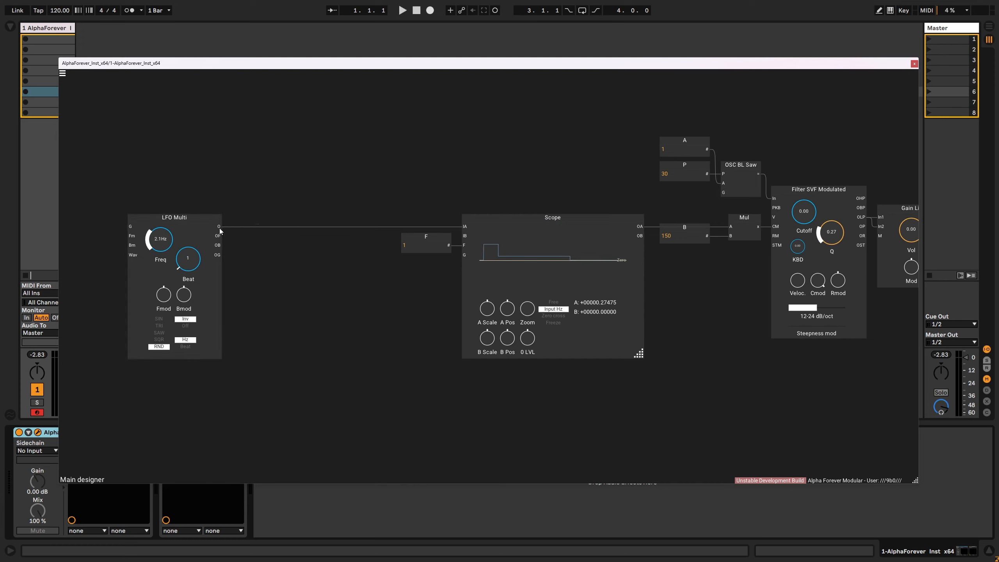
- Insert an Env. follower on the connection between the LFO Multi's O output and the Scope
right_click(219, 225)
text(env)
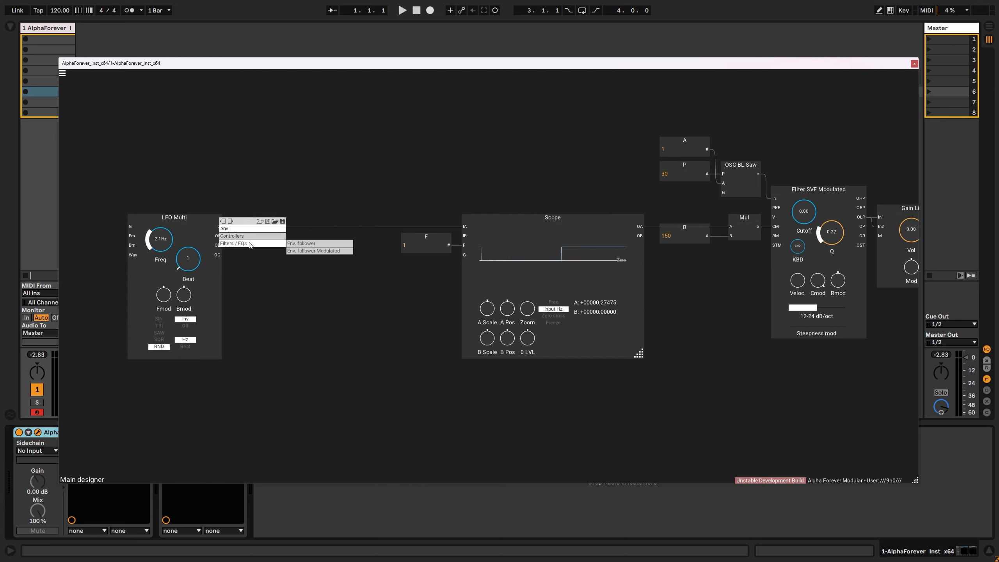
click(291, 243)
drag(289, 219, 352, 219)
click(309, 185)
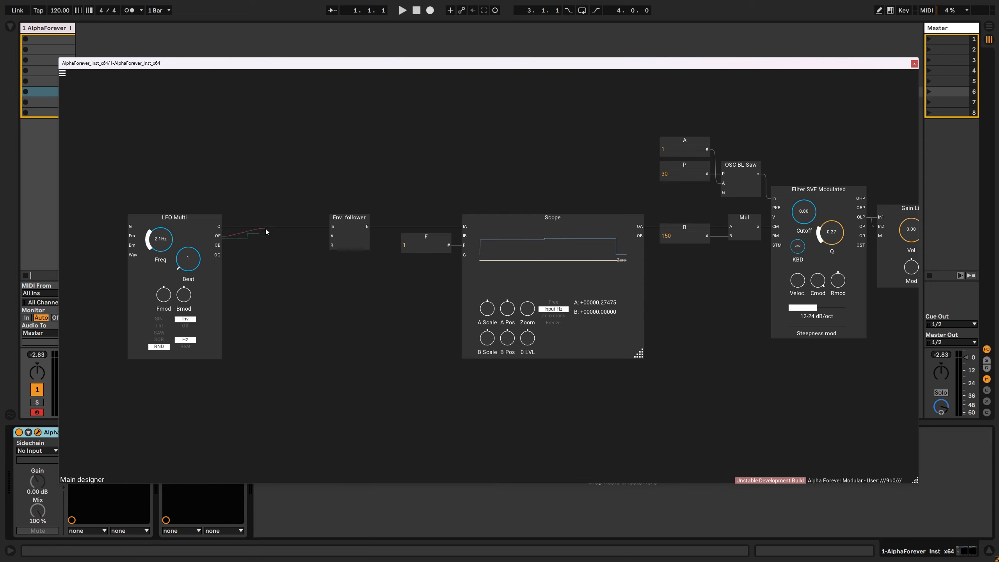
- Wire the LFO Multi's OF output through a Hz->ms converter to the Env. follower's A and R inputs
drag(266, 230, 333, 236)
right_click(334, 237)
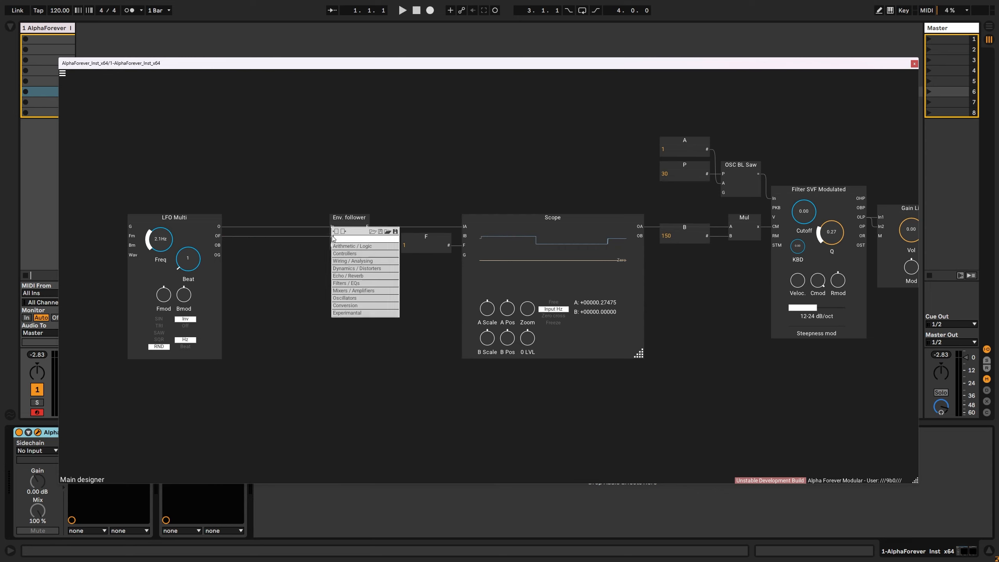
click(237, 238)
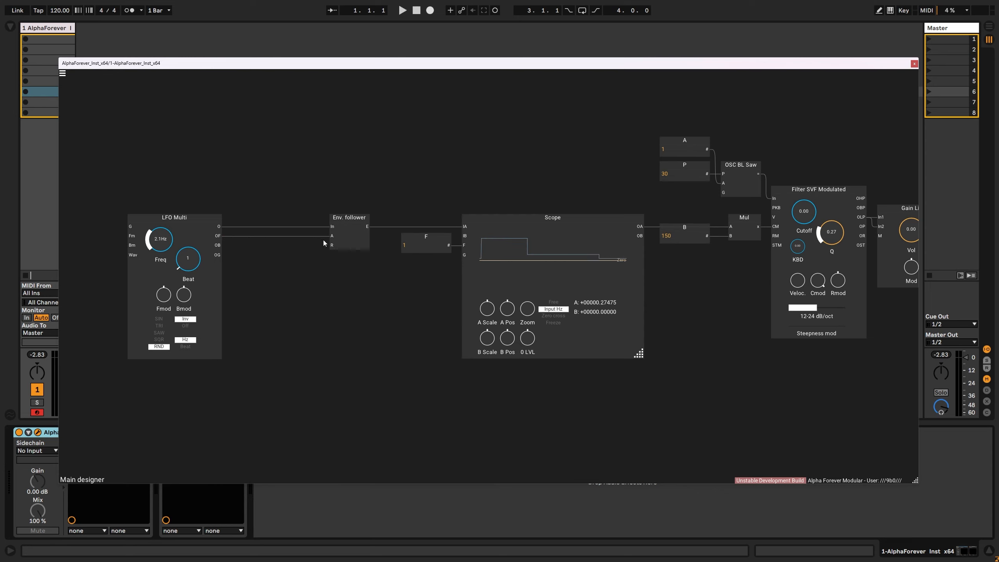
scroll(323, 239, up, 1)
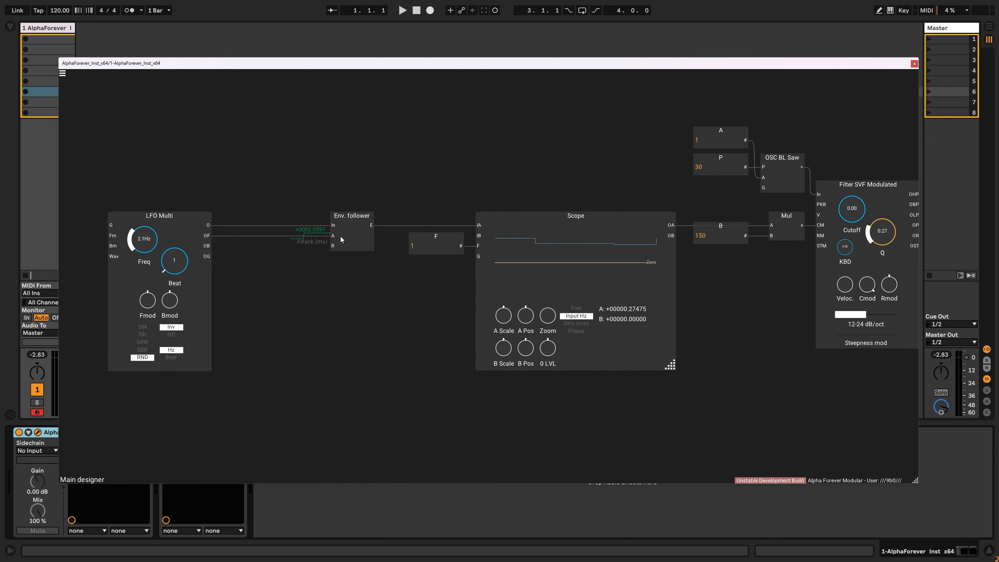
right_click(332, 238)
text(ms)
mouse_move(344, 252)
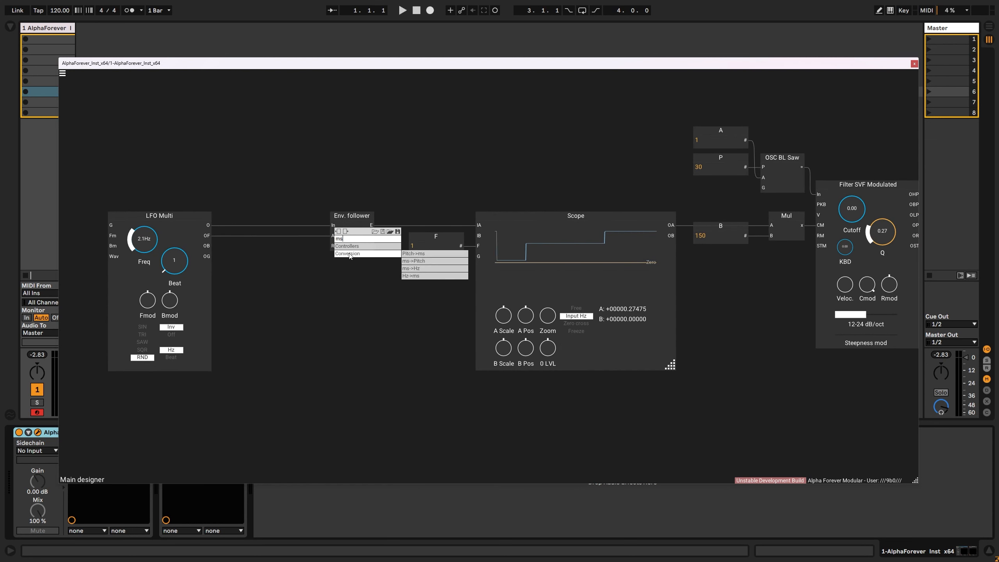
click(414, 276)
mouse_move(267, 225)
mouse_down()
mouse_move(293, 225)
mouse_move(333, 246)
mouse_up()
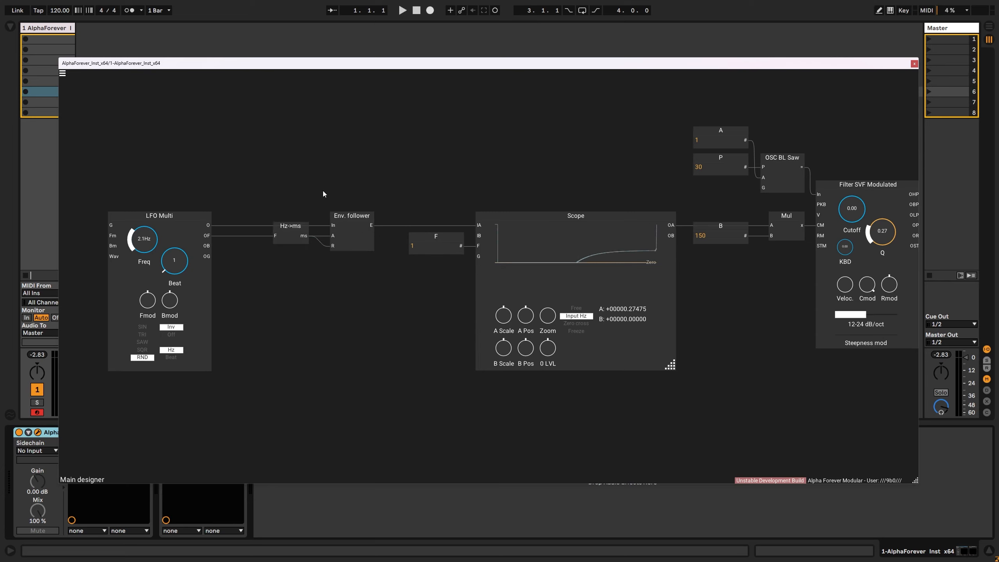
- Move the LFO Multi nearer the Hz->ms converter and shift the LFO, converter and Env. follower closer to the Scope
drag(204, 215, 245, 215)
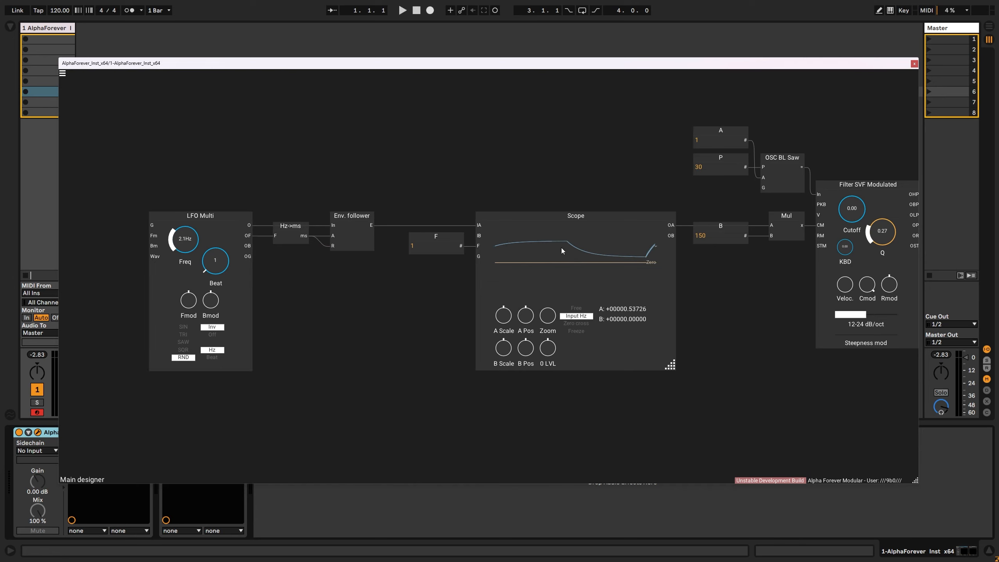
drag(103, 181, 409, 426)
drag(348, 215, 371, 216)
drag(445, 184, 390, 197)
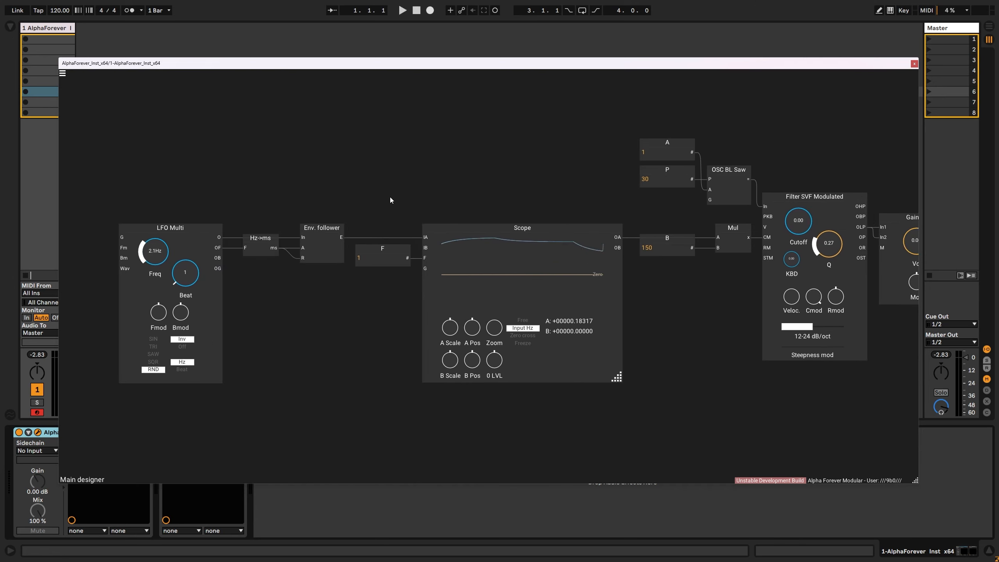
scroll(390, 196, down, 1)
scroll(390, 196, down, 1)
scroll(390, 197, up, 1)
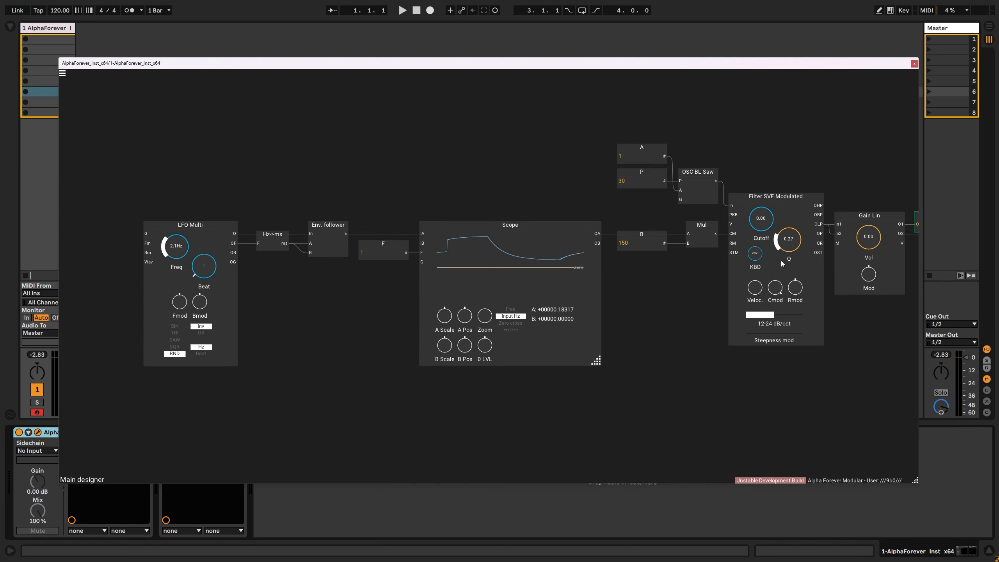
- Audition the smoothed random modulation at 0.16 volume, raise the LFO frequency to about 8.4 Hz, and return the volume to 0.00
drag(868, 238, 868, 228)
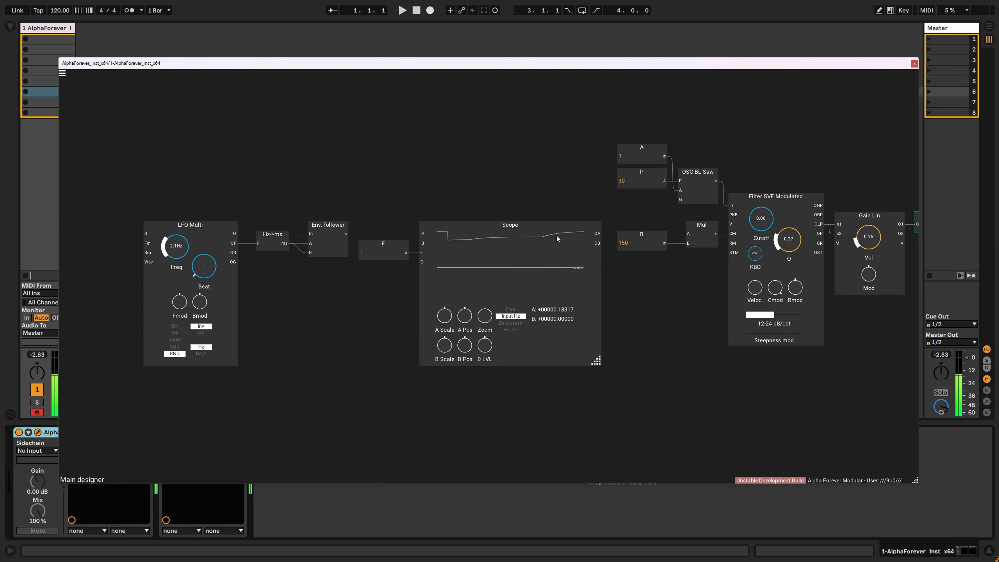
drag(176, 240, 178, 226)
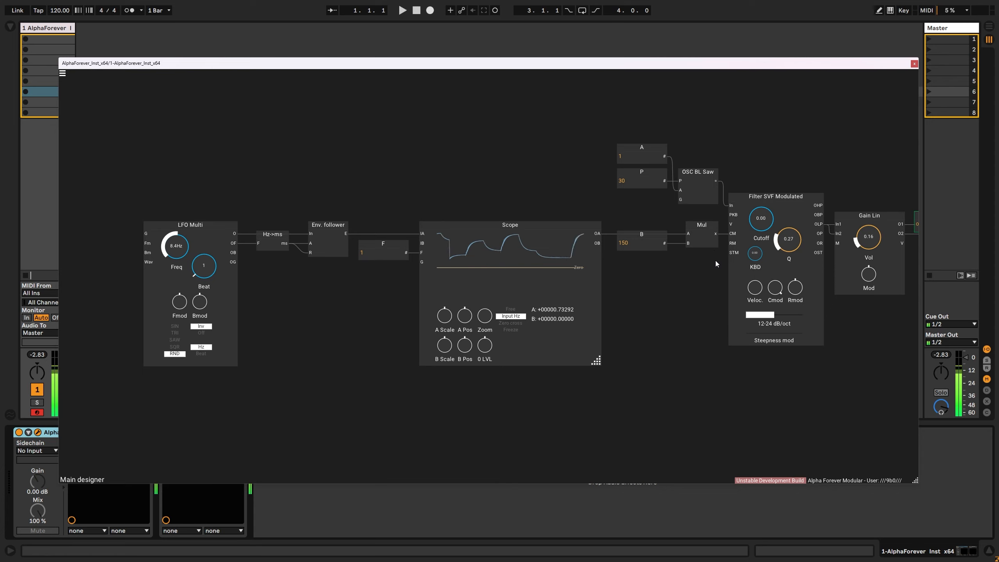
drag(867, 238, 883, 270)
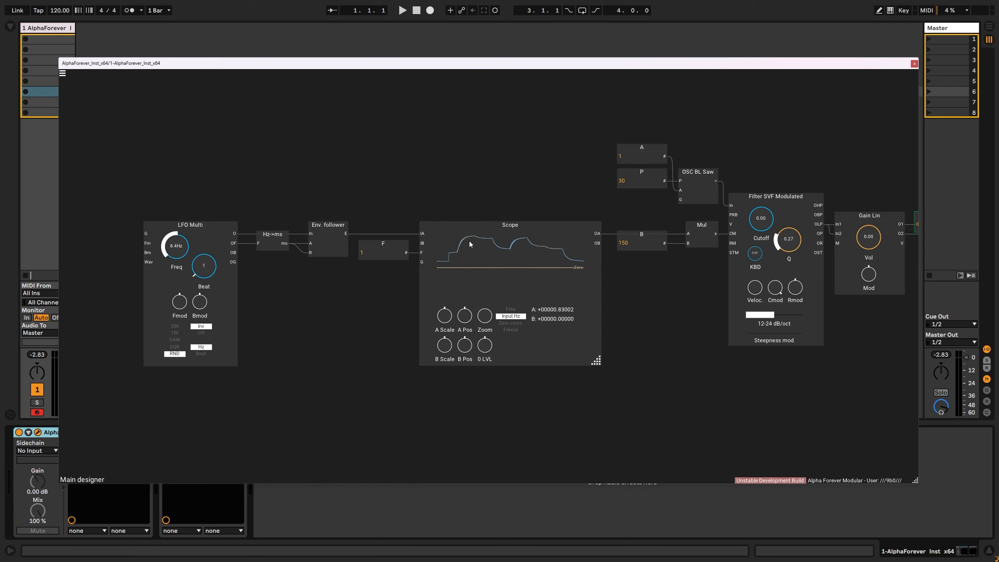
- Create a knob control for the Scope's IB input above the F constant, and delete the LFO Multi, Hz->ms and Env. follower modules
double_click(421, 244)
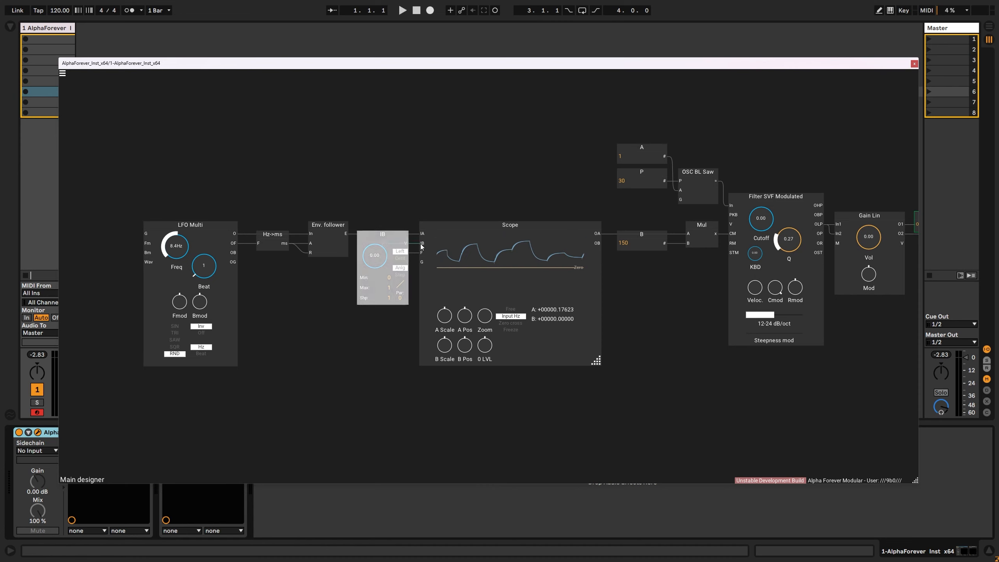
drag(383, 235, 383, 157)
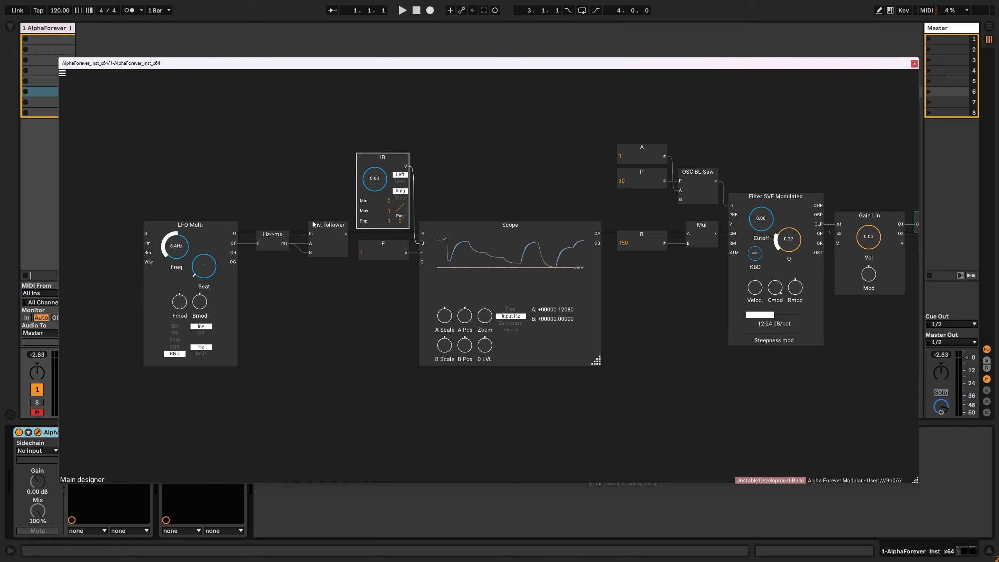
drag(114, 198, 354, 398)
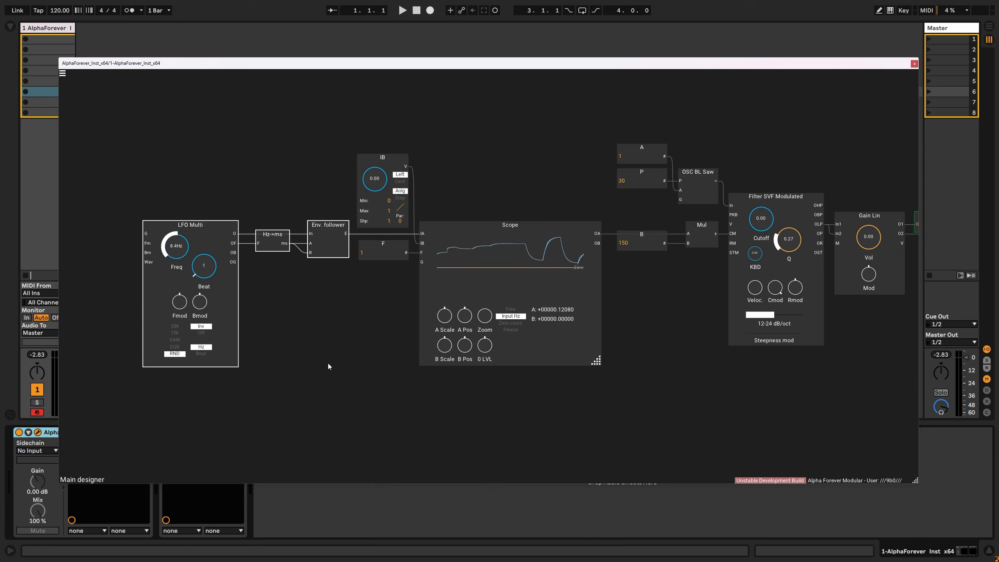
key(Delete)
- Test the IB knob by raising it and returning it to 0.00, and delete the IB module
scroll(379, 175, up, 5)
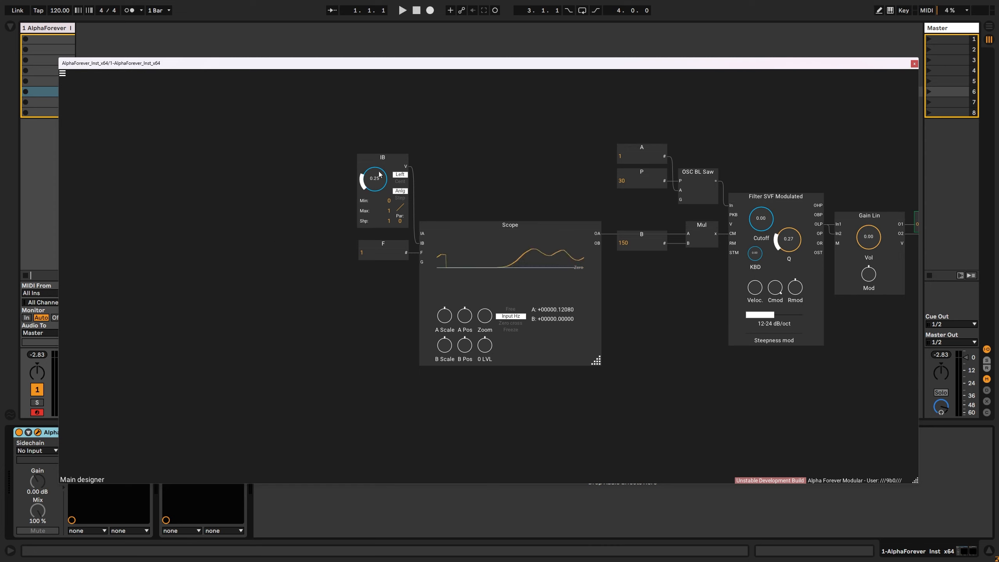
scroll(380, 174, down, 5)
click(399, 156)
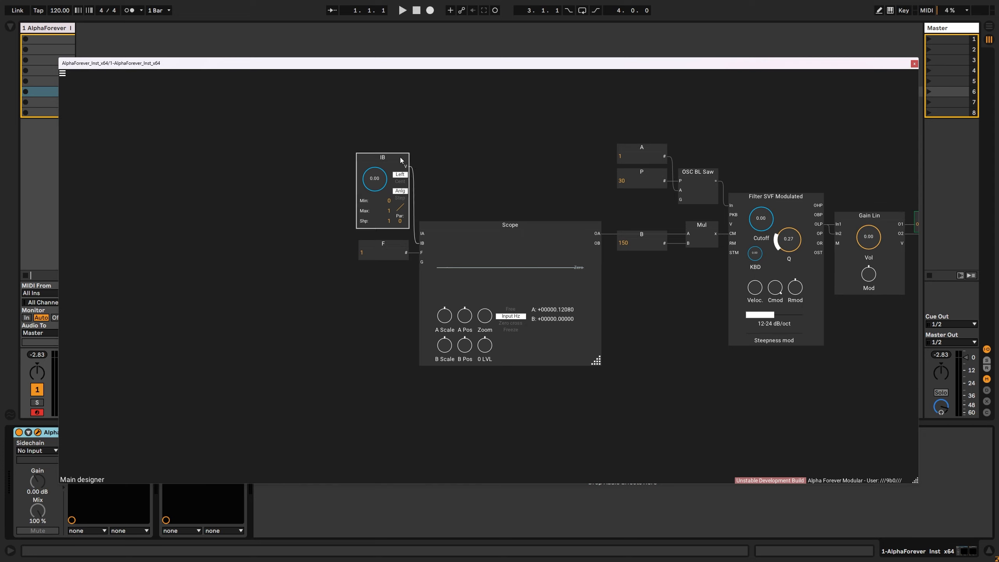
key(Delete)
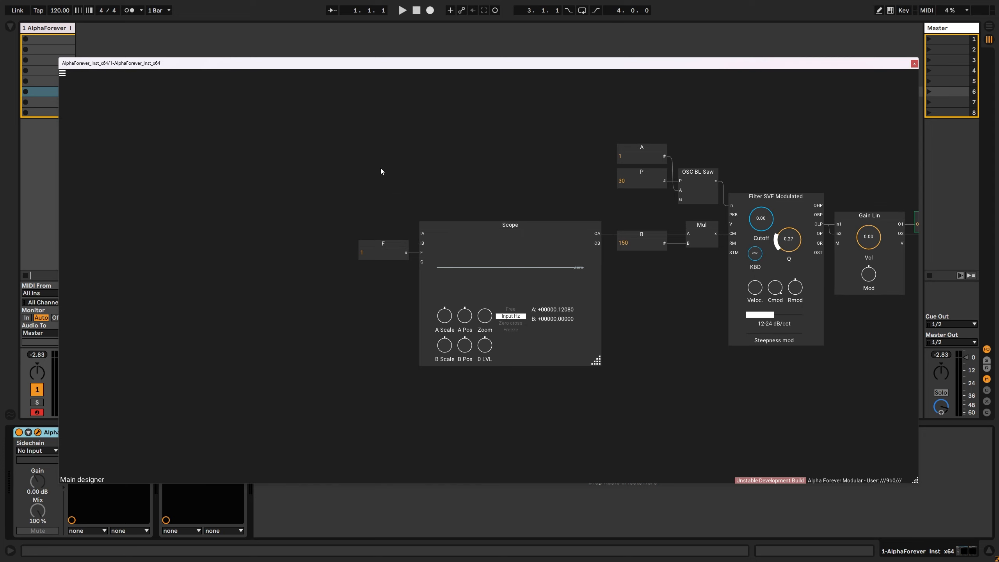
- Add an LFO Saw module in the empty area before the Scope and create constants for its F and A inputs
drag(203, 205, 326, 215)
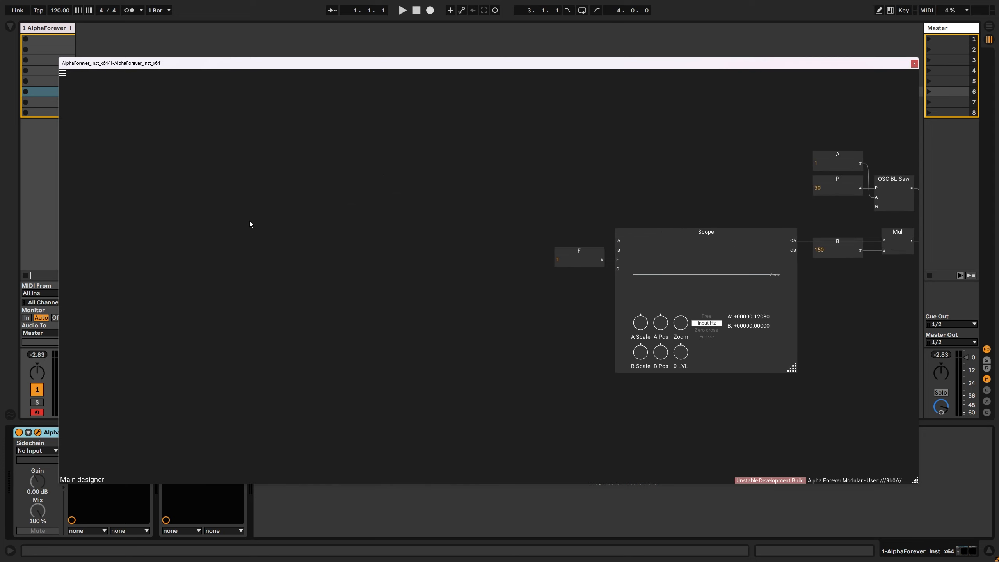
right_click(243, 238)
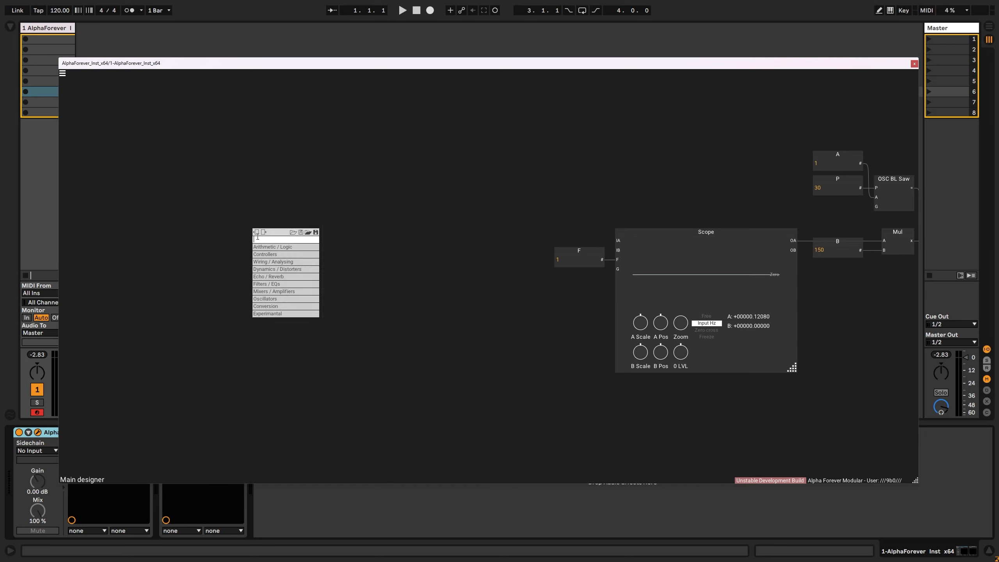
text(lfo)
click(362, 254)
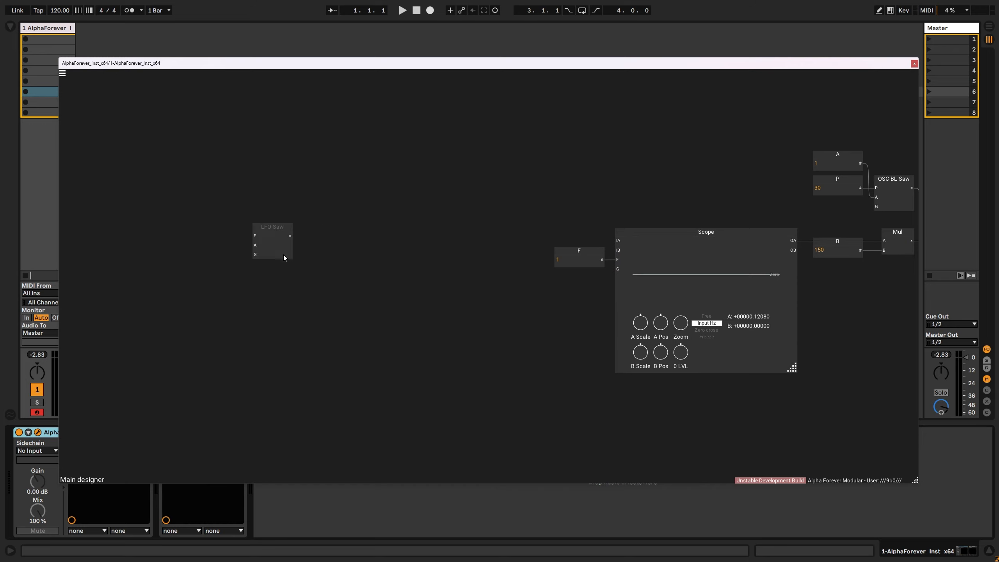
right_click(256, 235)
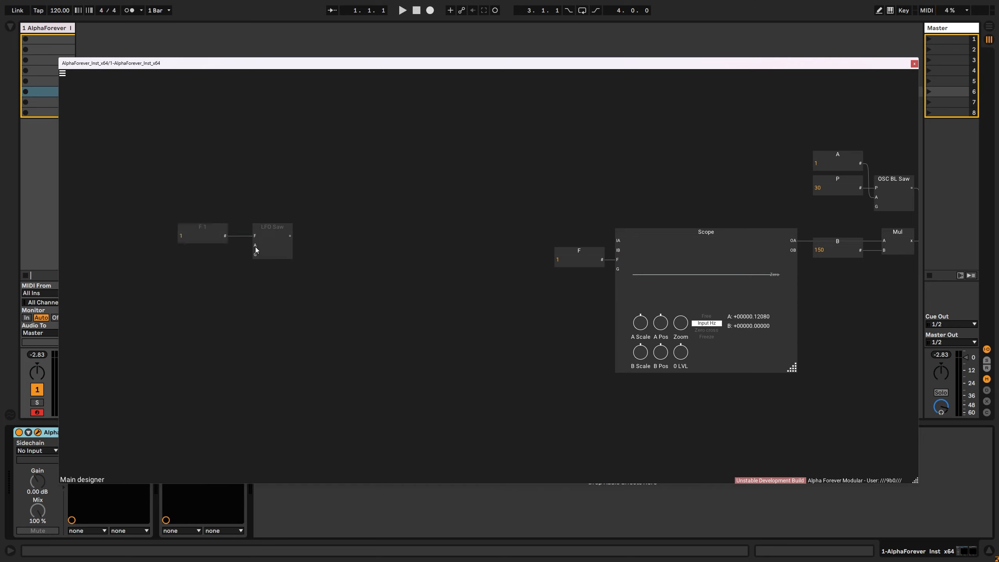
right_click(255, 246)
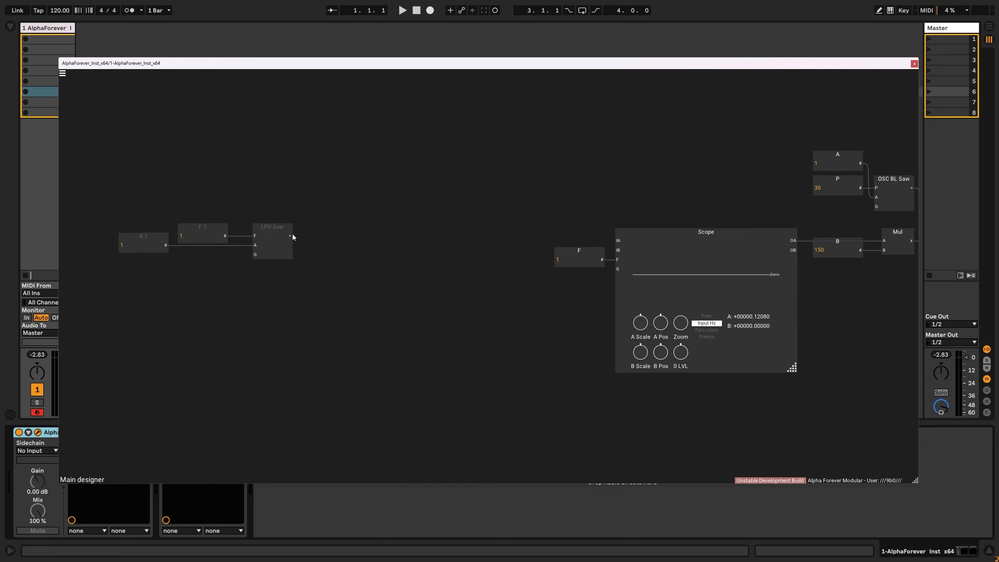
- Connect the LFO Saw output to the Scope's IA input and move the LFO Saw with its two constants closer to the Scope
drag(290, 236, 619, 241)
drag(423, 313, 92, 195)
key(Down)
drag(276, 232, 383, 231)
click(494, 190)
scroll(469, 249, up, 1)
scroll(469, 250, up, 1)
drag(469, 250, 411, 256)
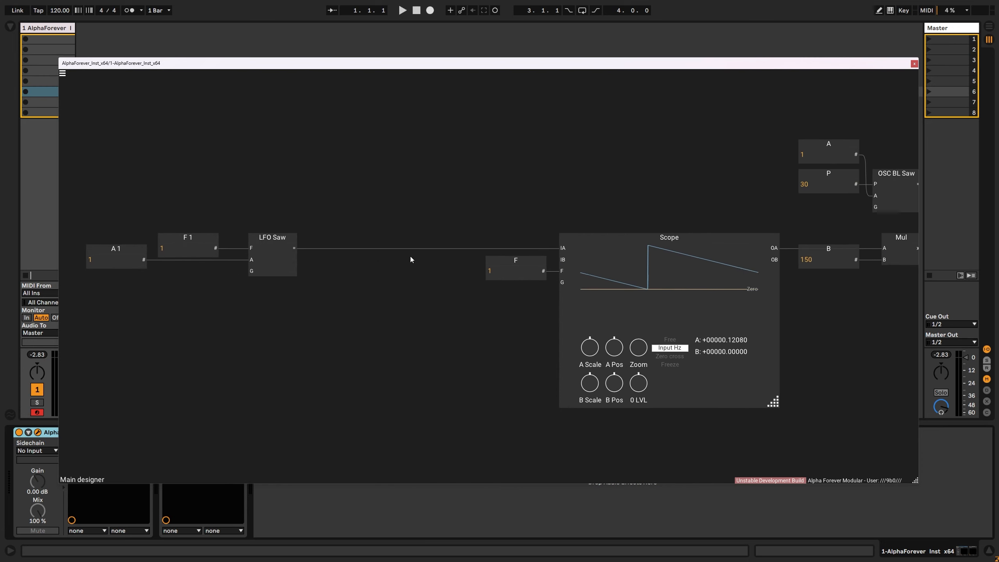
- Insert a Cosine module between the LFO Saw and the Scope, placed just before the F constant
click(296, 248)
text(cos)
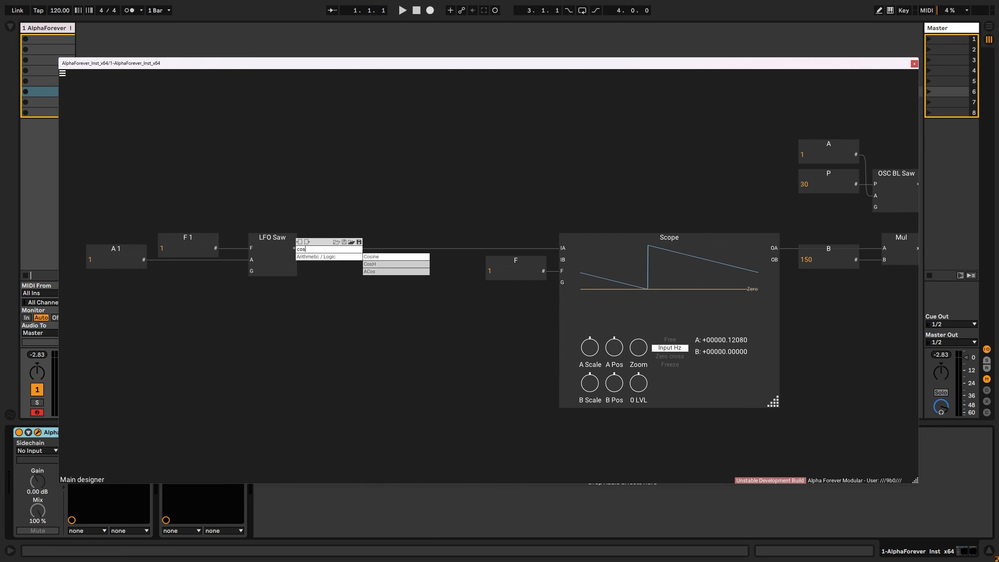
click(370, 256)
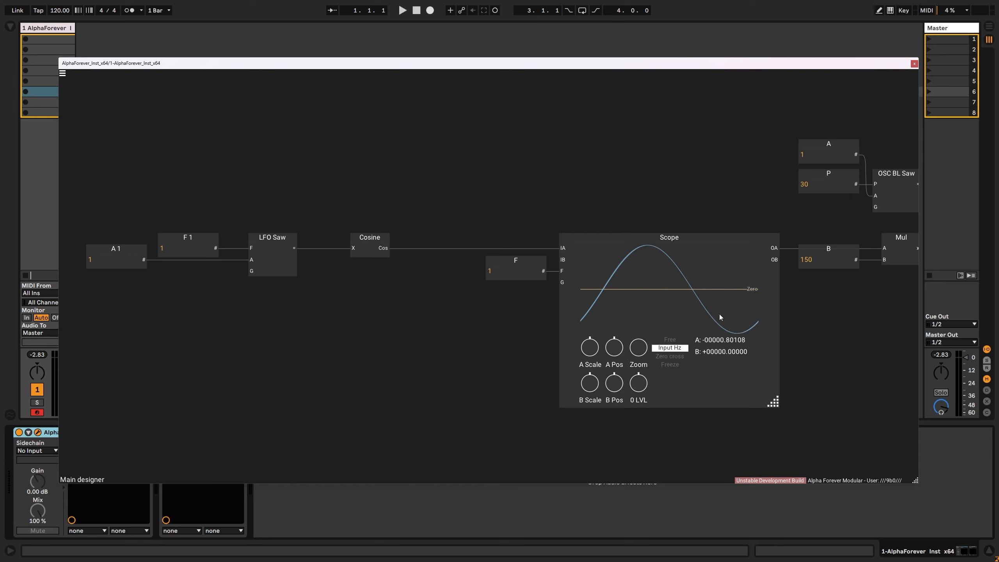
drag(369, 240, 336, 240)
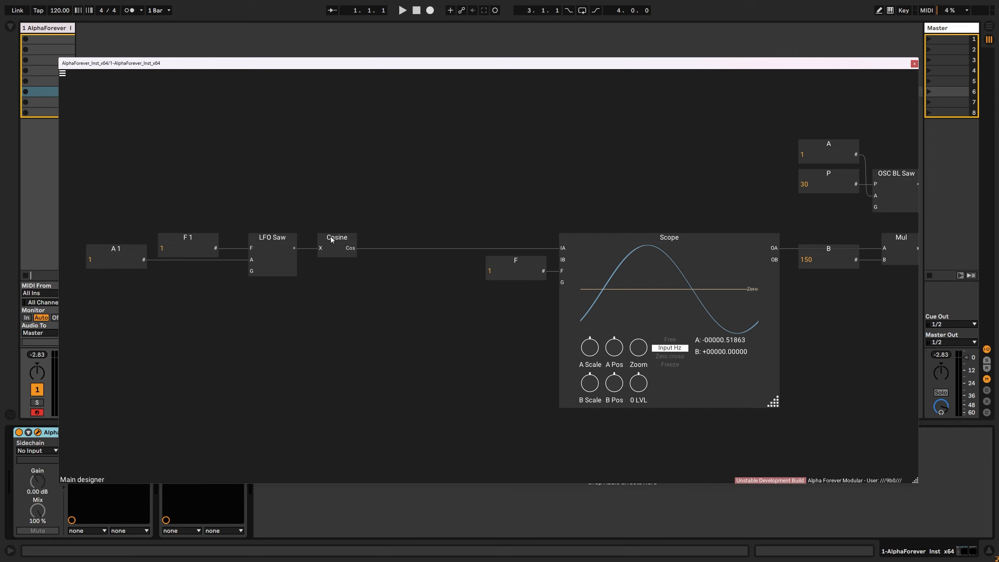
drag(332, 239, 421, 238)
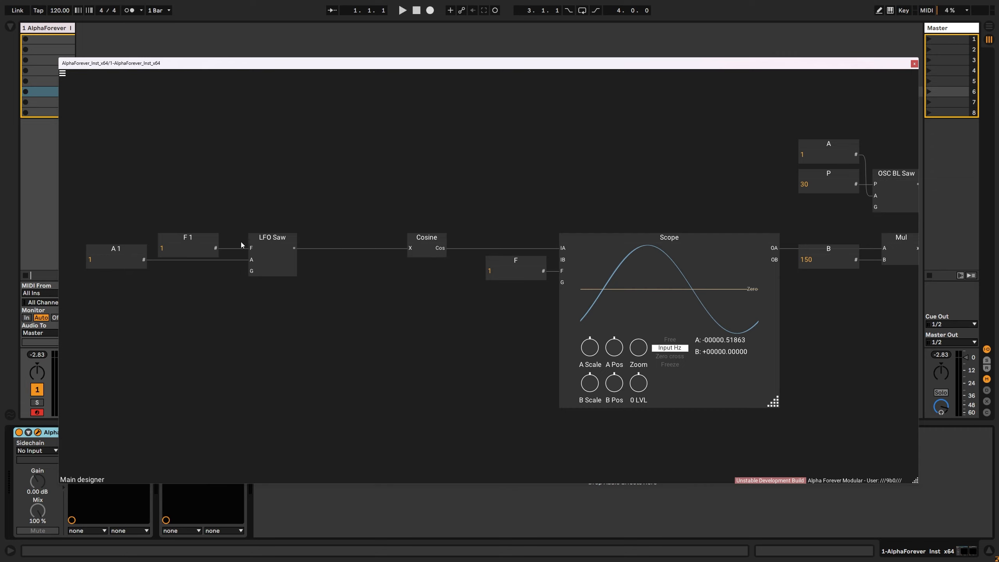
- Insert a Mul module between the LFO Saw and the Cosine, and shift the Cosine and Mul closer to the Scope
right_click(409, 251)
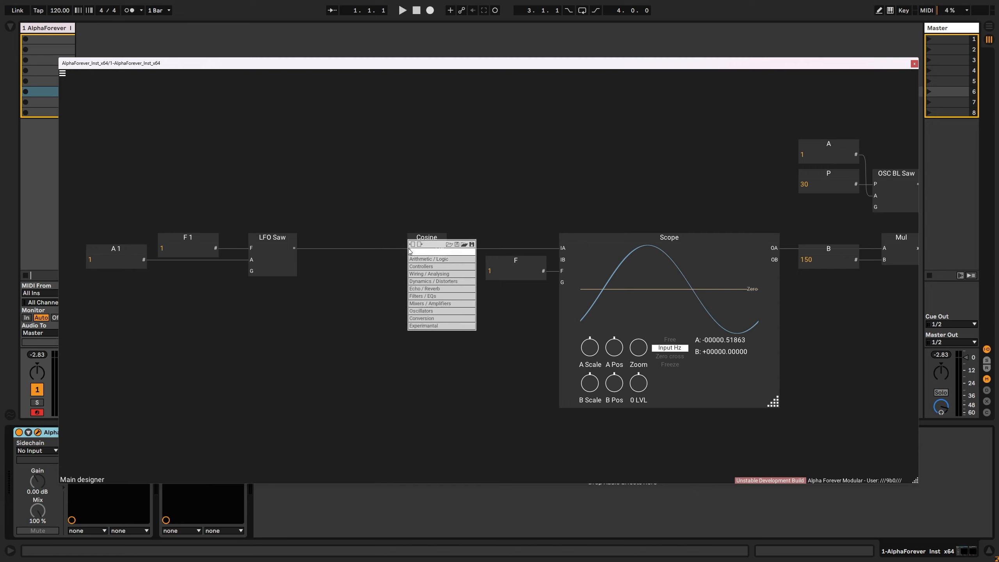
text(mu)
click(480, 259)
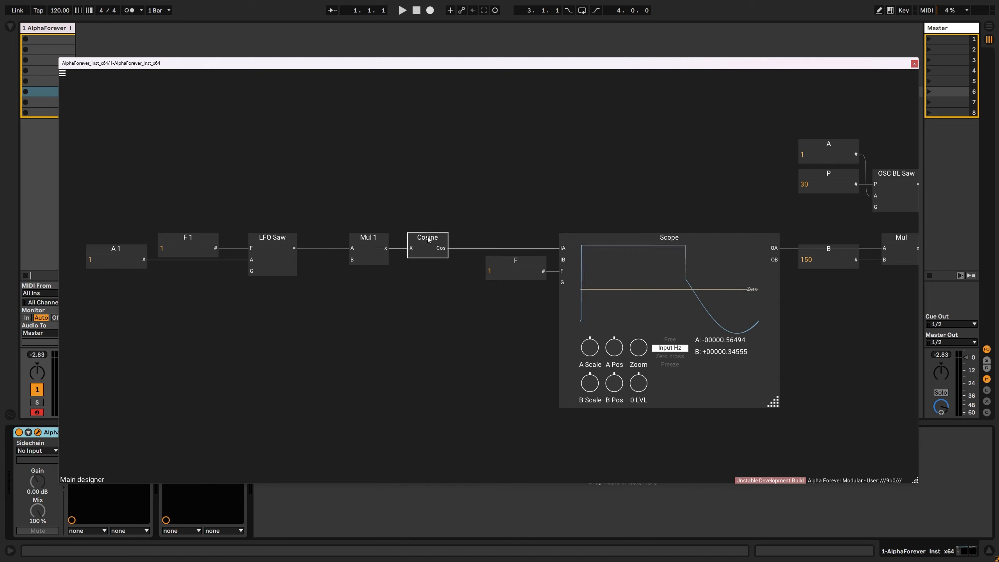
drag(426, 238, 453, 238)
drag(368, 238, 396, 238)
click(386, 215)
- Create a constant of 0.5 for the new Mul's B input and place it clear of the LFO Saw
double_click(379, 259)
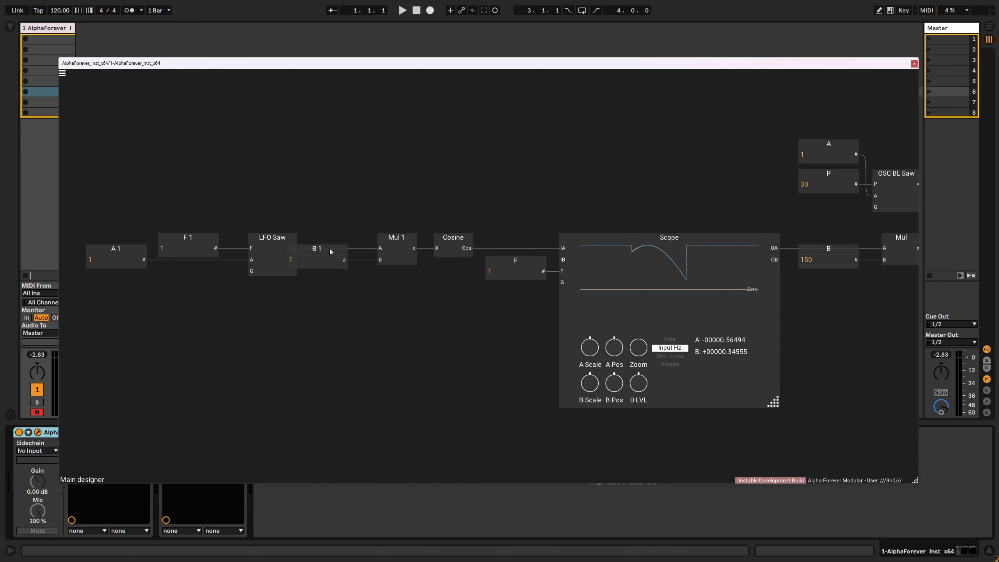
drag(328, 248, 348, 248)
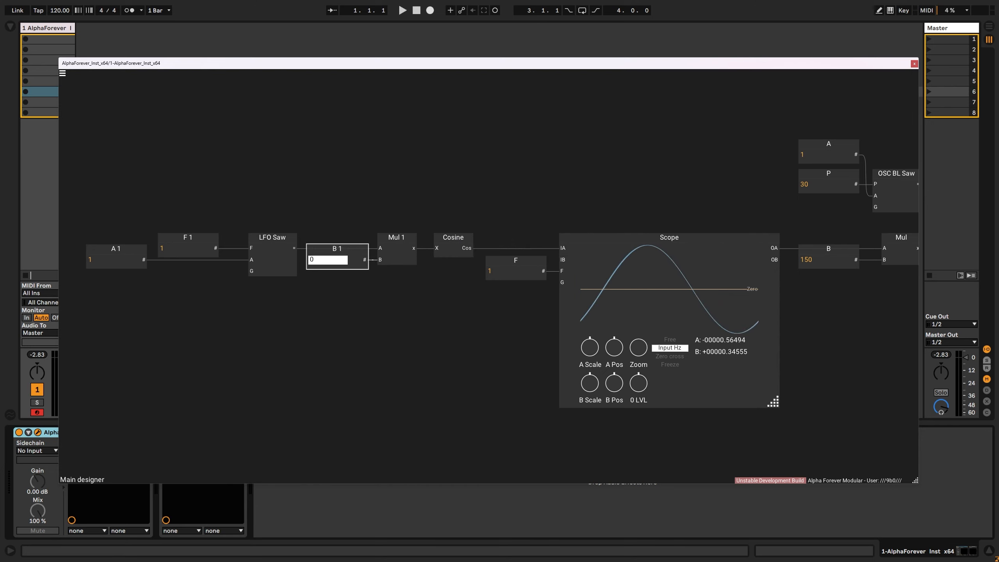
key(Return)
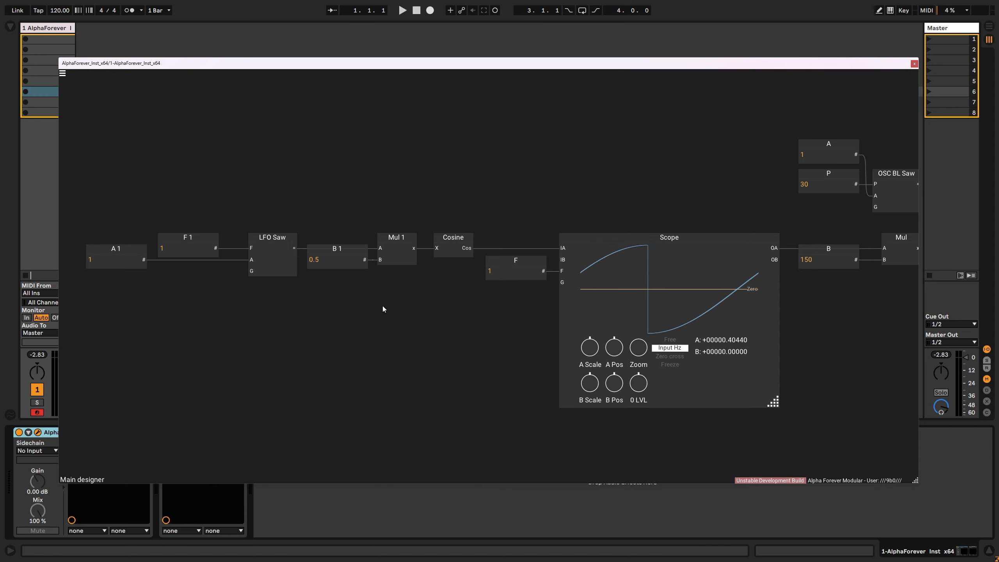
- Move the whole chain from the A 1 constant to the Cosine away from the Scope to make room after the Cosine
scroll(385, 303, down, 1)
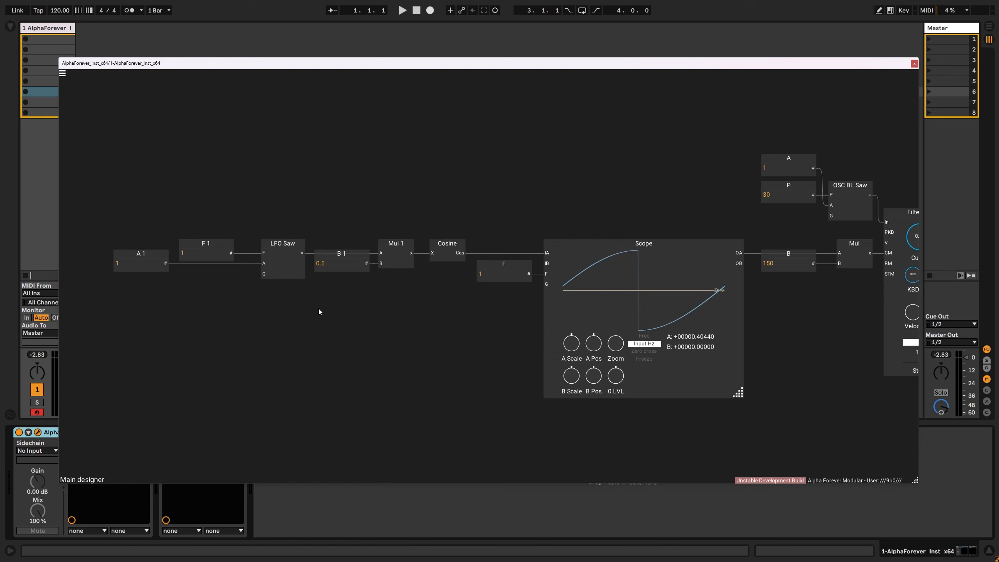
drag(91, 292, 463, 201)
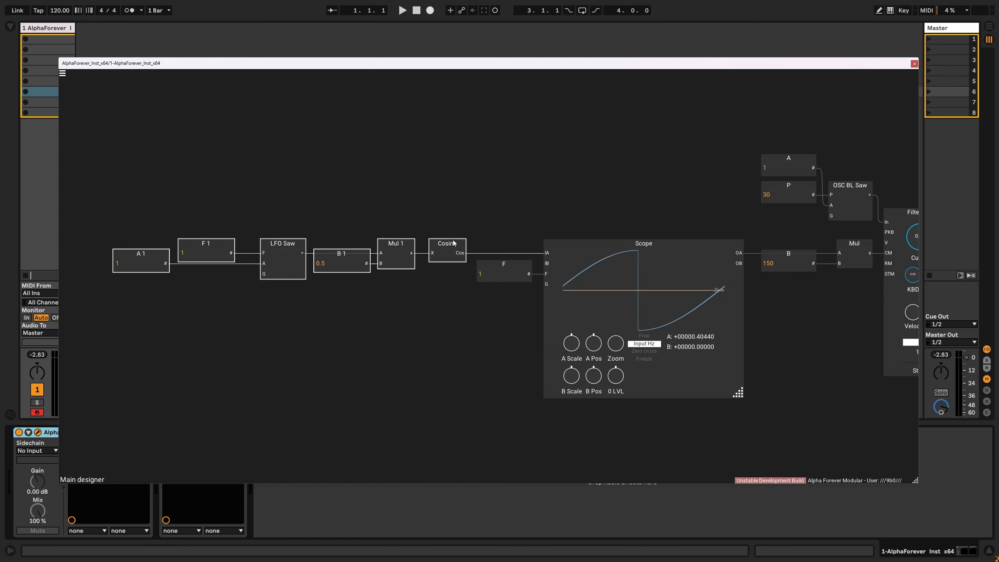
drag(450, 241, 305, 240)
click(341, 225)
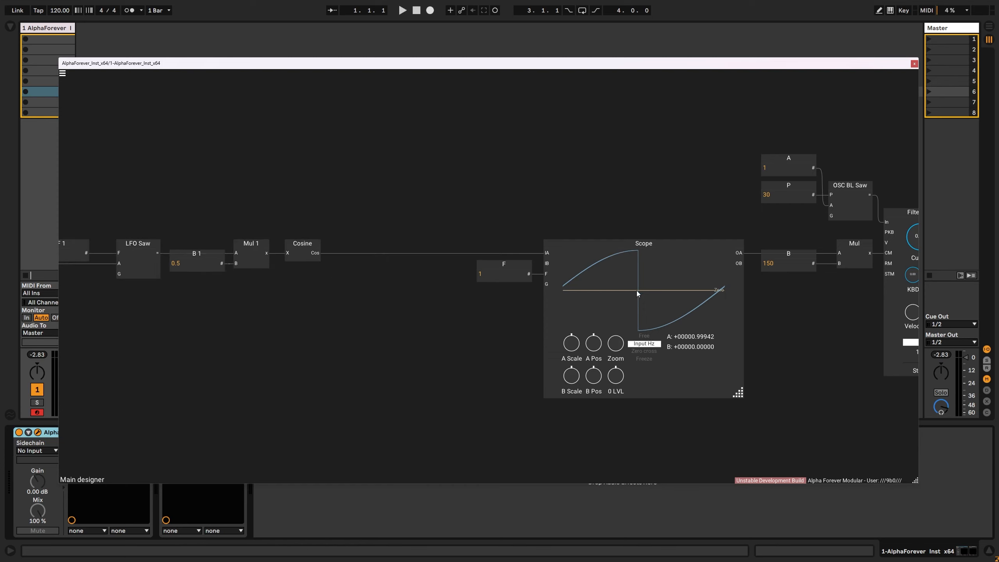
- Insert a Re-scaler GUI module between the Cosine and the Scope and set its input low value to -1
right_click(314, 256)
click(409, 266)
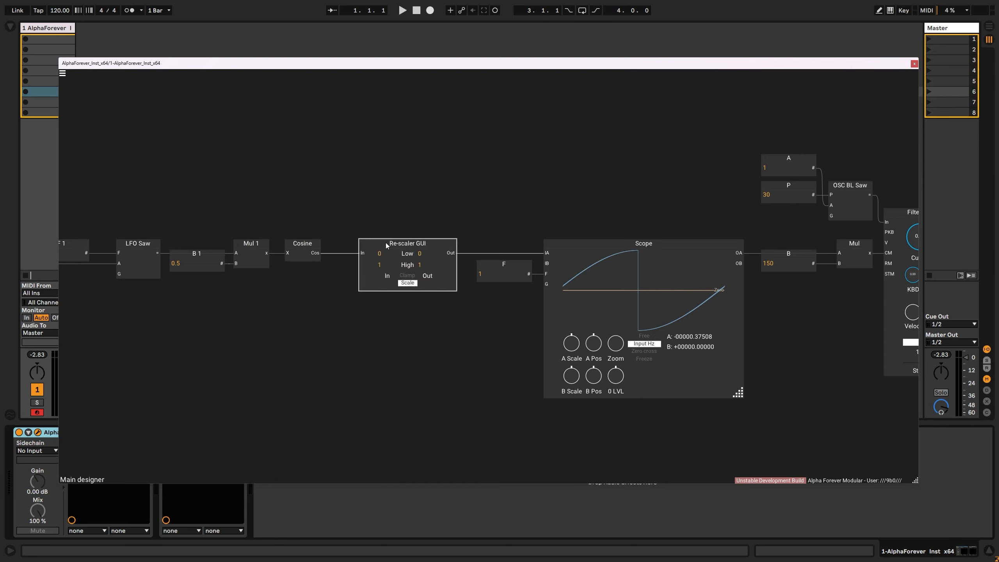
drag(385, 242, 369, 242)
double_click(371, 254)
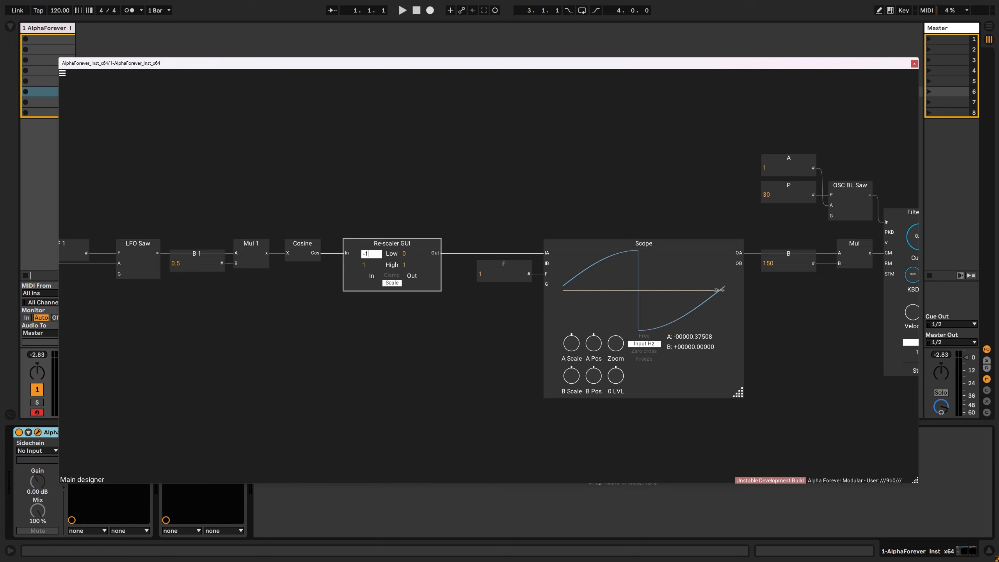
text(-1)
click(362, 178)
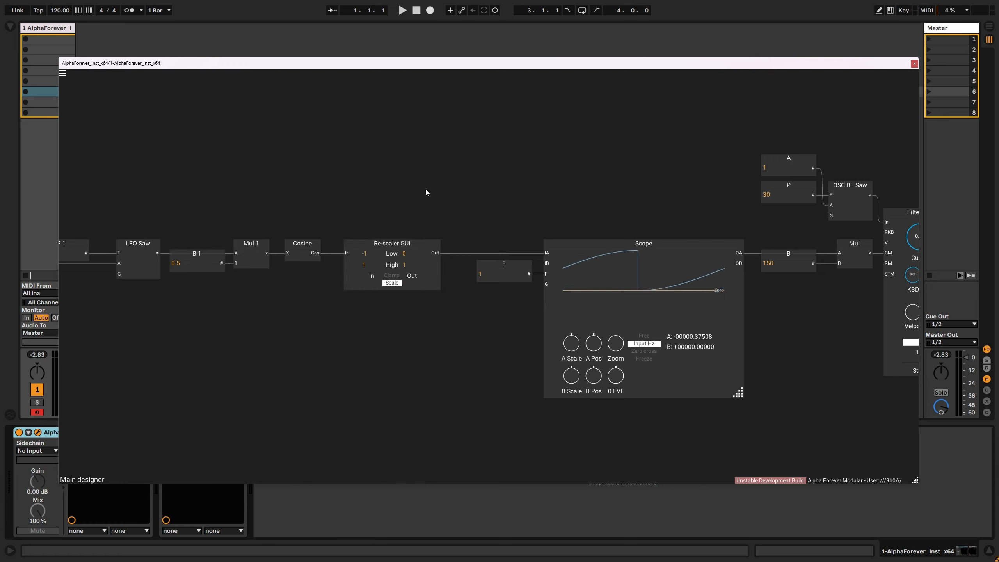
drag(387, 244, 383, 244)
- Add an LFO Noise module in the empty area below the LFO Saw chain
drag(390, 199, 478, 166)
scroll(442, 181, up, 2)
scroll(537, 162, down, 2)
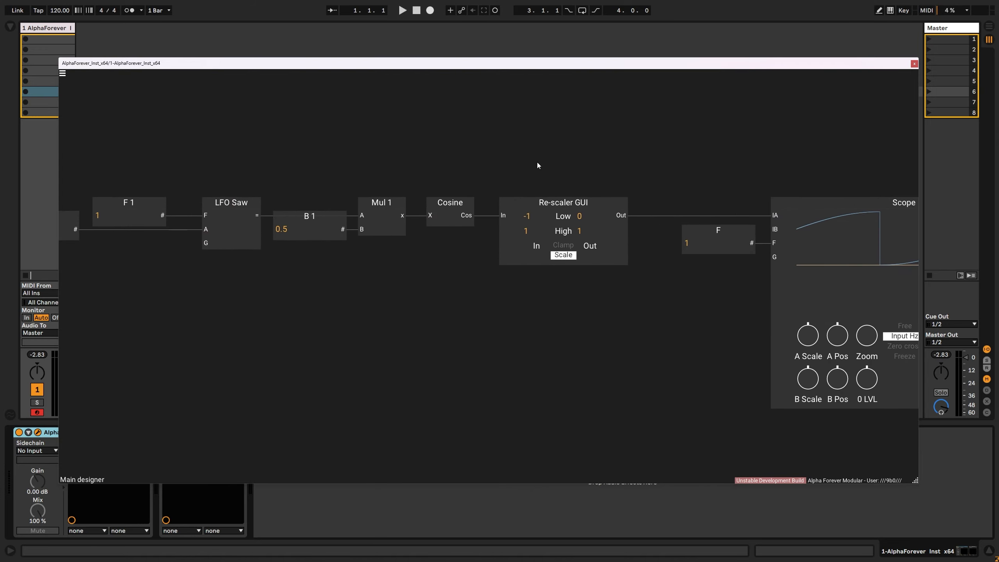
double_click(322, 301)
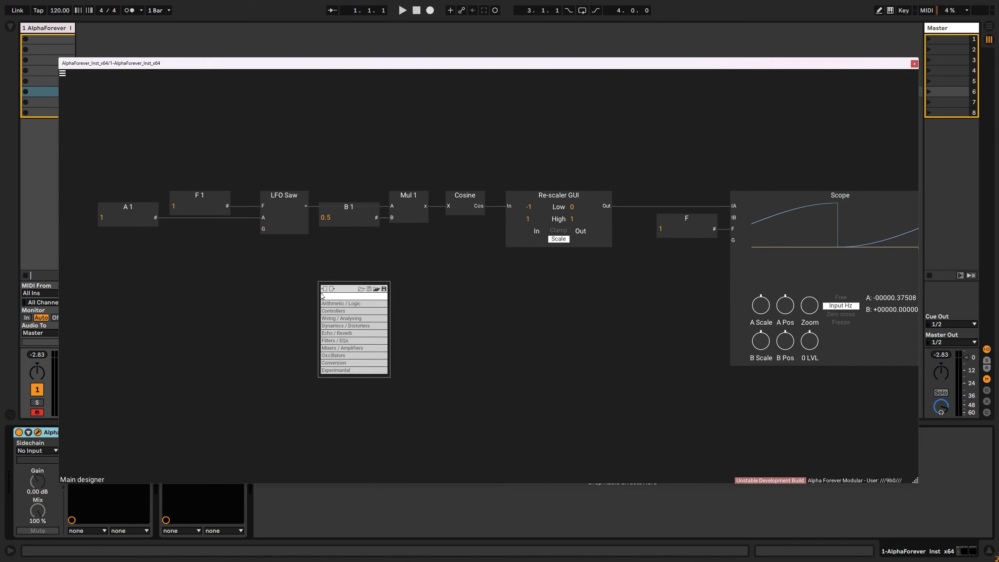
text(lfo)
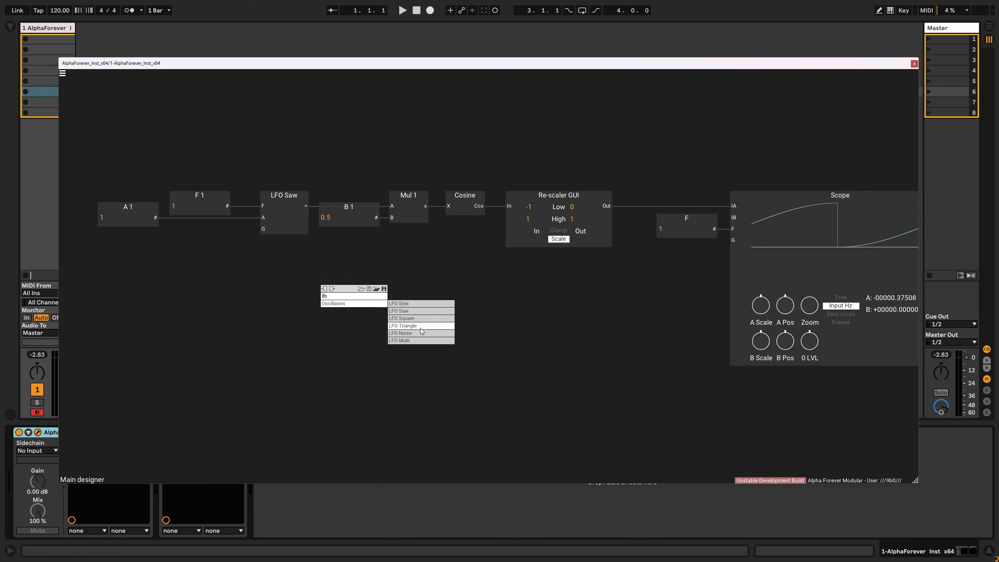
click(419, 332)
drag(358, 283, 378, 284)
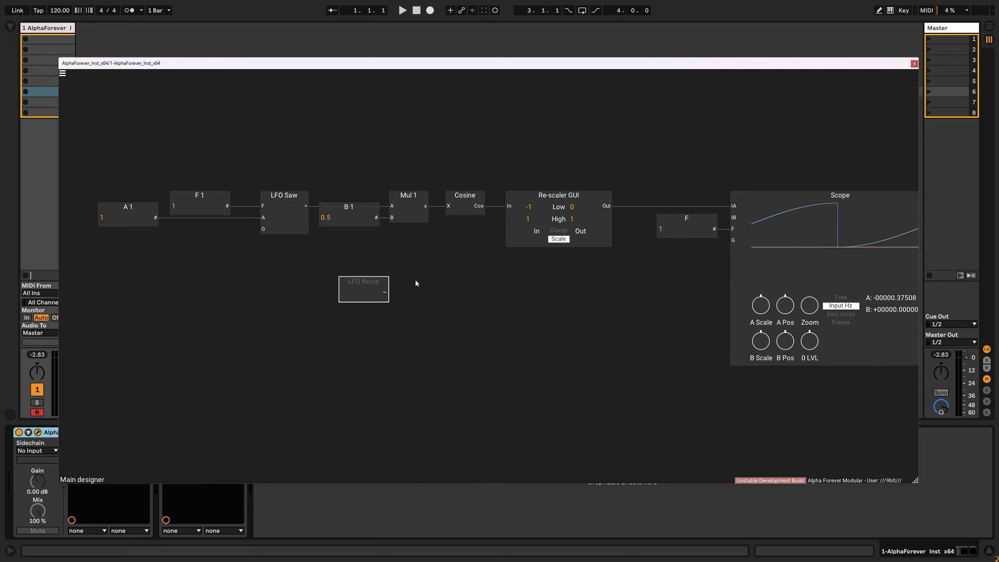
- Attach a Variable module to the LFO Noise output and move both modules further below the chain
click(415, 280)
double_click(385, 292)
text(var)
click(472, 300)
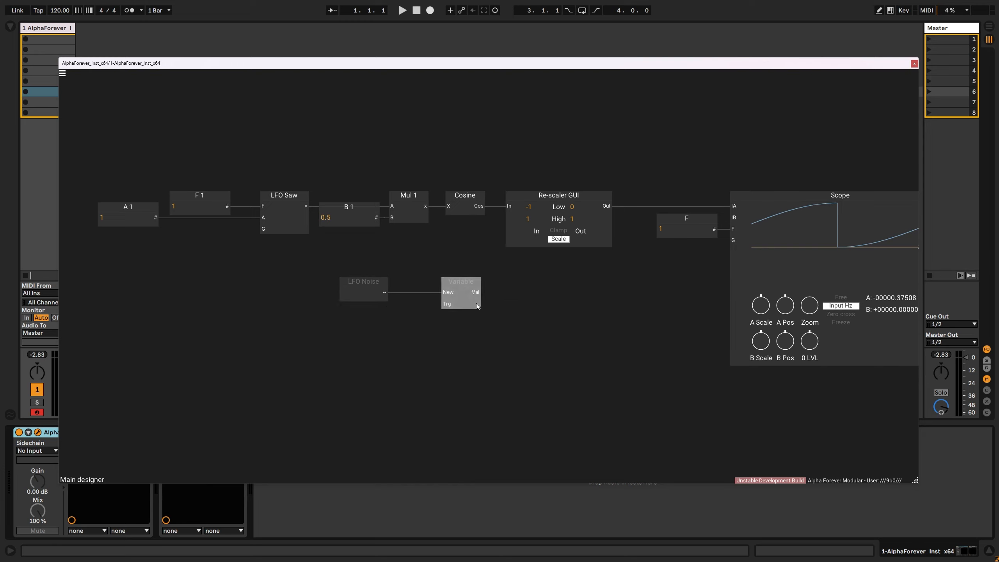
drag(458, 284, 483, 285)
drag(282, 337, 551, 255)
drag(494, 287, 477, 345)
click(386, 278)
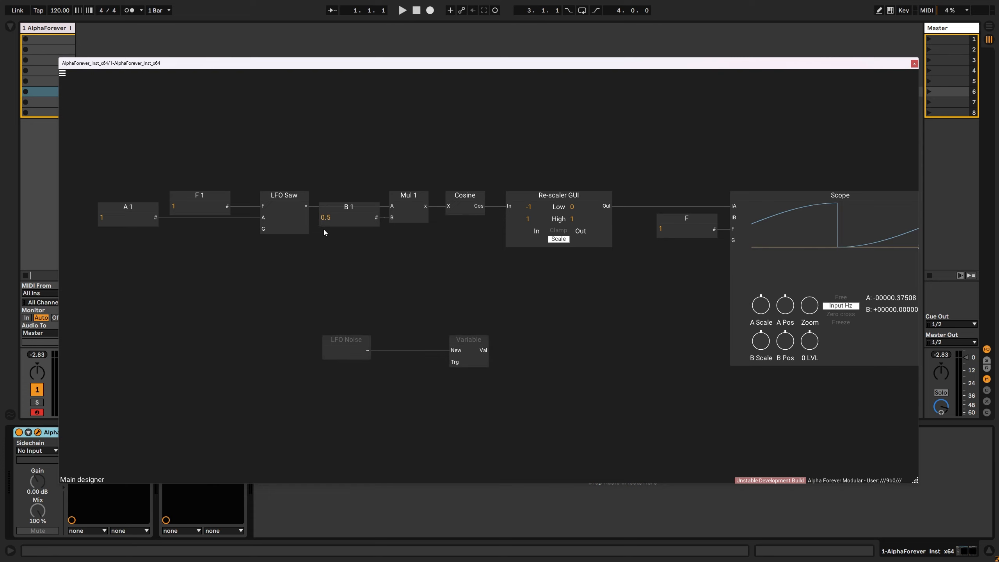
- Feed the LFO Saw output to the Scope's IB input and to the A input of a new If > module below it
mouse_move(517, 278)
mouse_down()
mouse_move(725, 254)
mouse_move(734, 217)
mouse_up()
drag(825, 131, 775, 135)
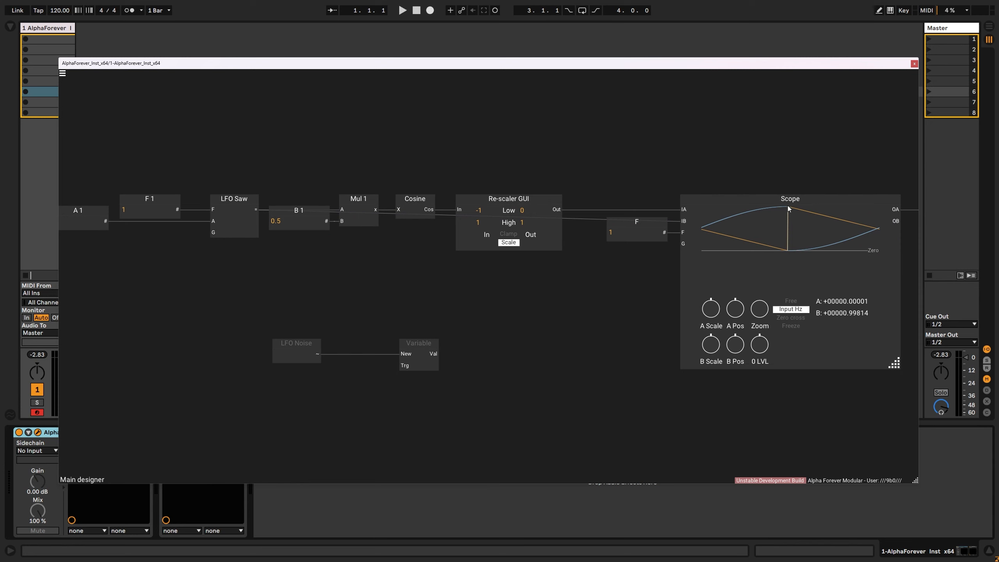
double_click(304, 253)
mouse_move(314, 263)
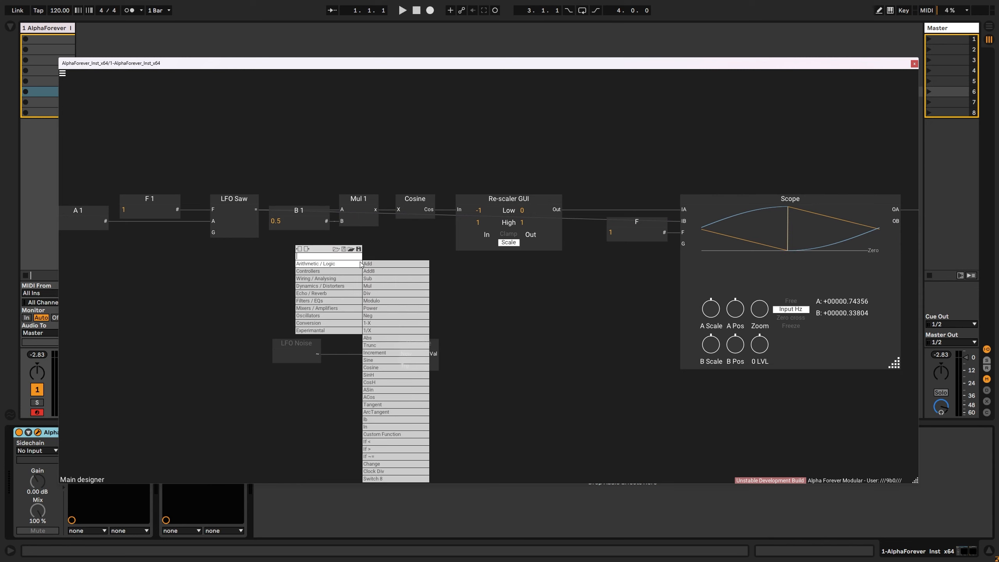
click(406, 449)
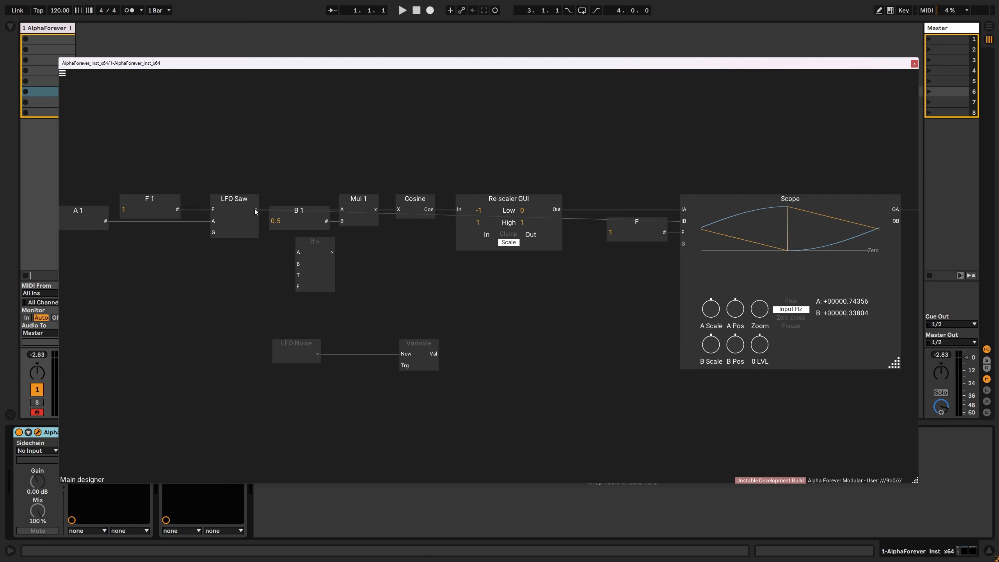
mouse_move(256, 209)
mouse_down()
mouse_move(298, 240)
mouse_move(298, 252)
mouse_move(287, 248)
mouse_move(296, 250)
mouse_up()
click(343, 256)
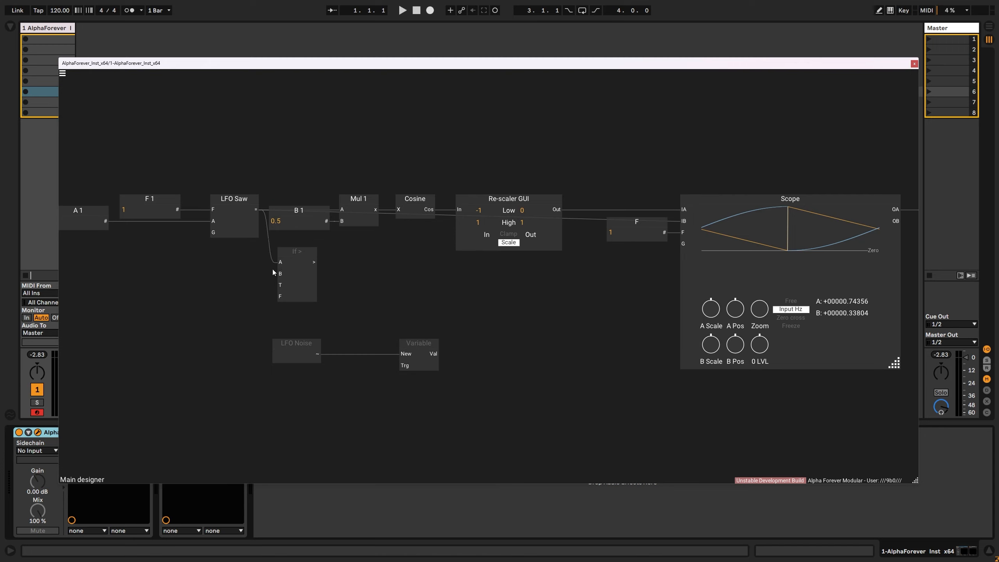
- Add a Previous module to the If > module's B input, feed it from the LFO Saw output, and place it below the LFO Saw
right_click(282, 273)
text(prev)
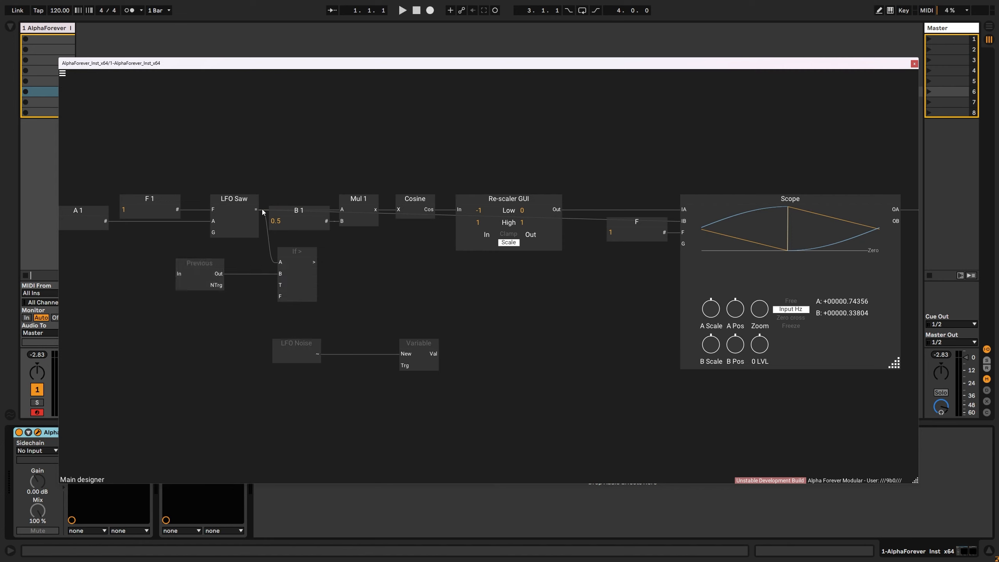
drag(170, 271, 177, 275)
shift+click(245, 227)
key(v)
click(337, 266)
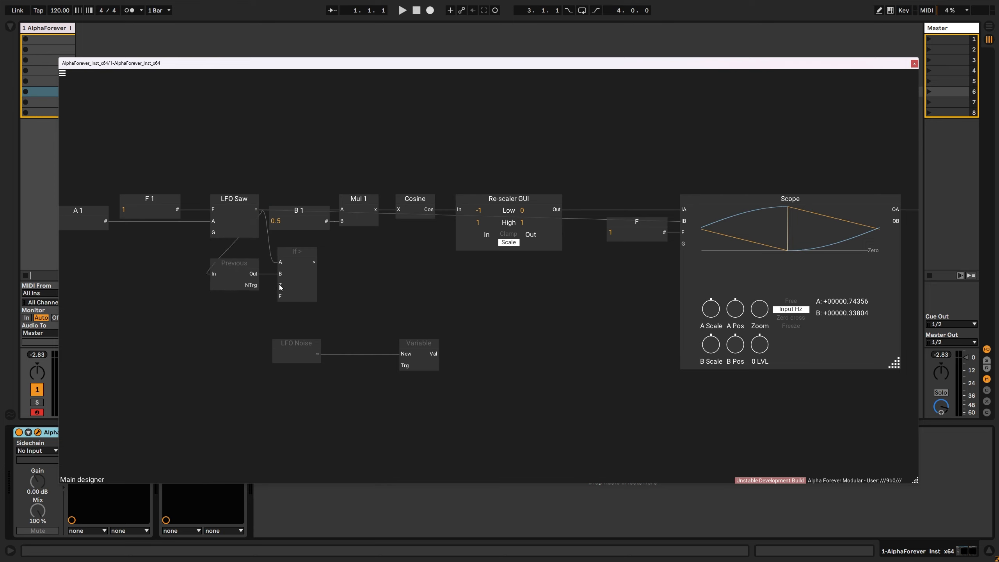
- Create a constant for the T input of the If > module and place it before the Previous module
double_click(278, 285)
drag(235, 273, 178, 271)
click(182, 227)
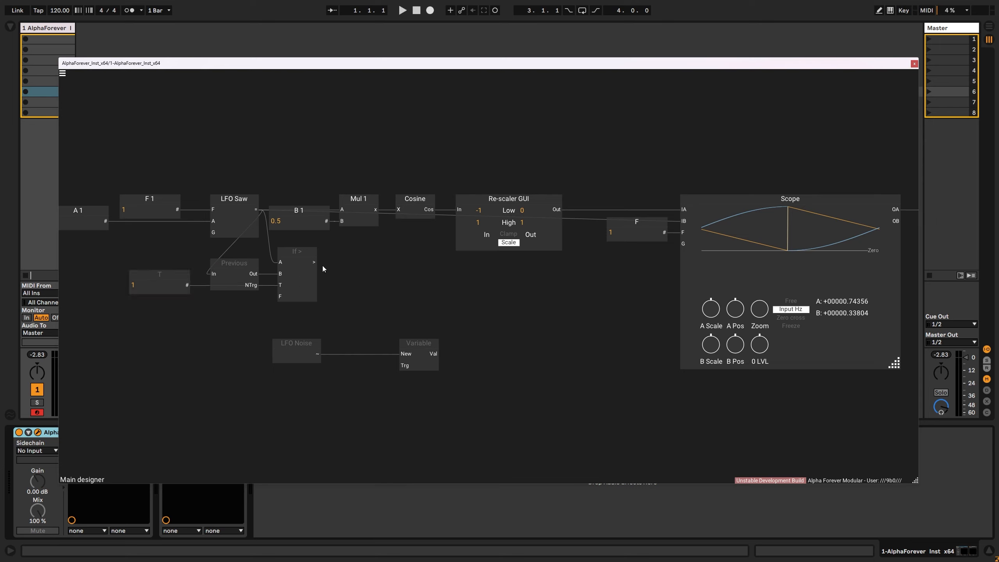
- Wire the Variable with If > into its Trg and its Val to the Scope's IA input, and reposition it beside the LFO Noise
drag(314, 262, 402, 365)
drag(253, 385, 483, 315)
mouse_move(425, 344)
mouse_down()
mouse_move(354, 338)
mouse_move(646, 240)
mouse_move(683, 212)
mouse_up()
click(391, 332)
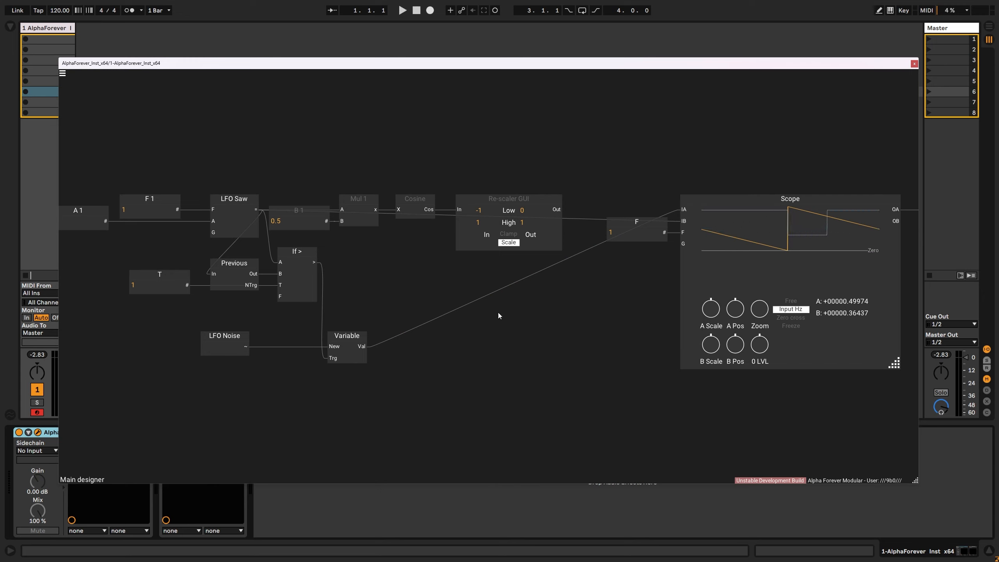
drag(238, 340, 283, 337)
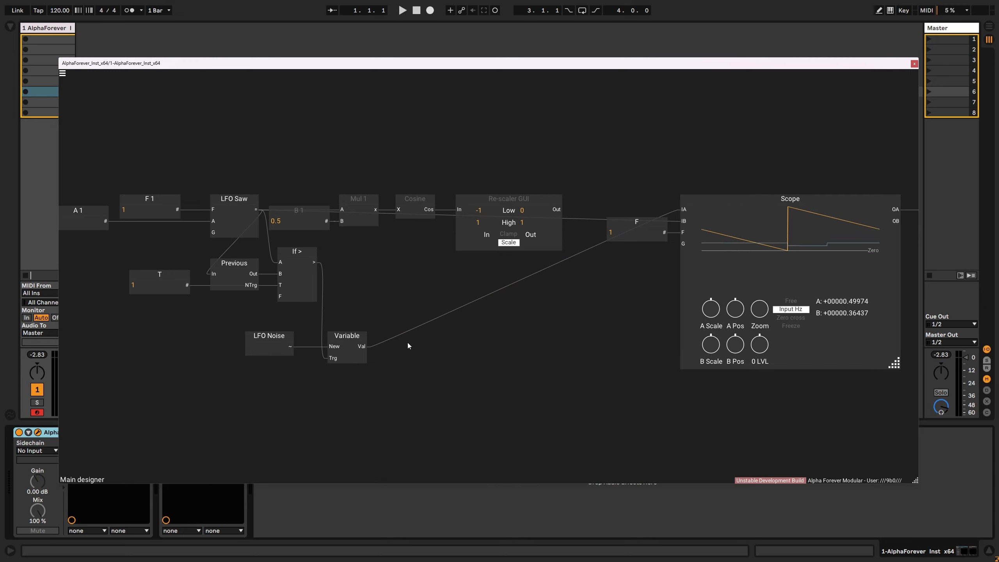
- Add a Crossfade module after the Variable with the Variable's Val feeding its B input, and leave the Crossfade output disconnected from the Scope
double_click(364, 346)
text(cross)
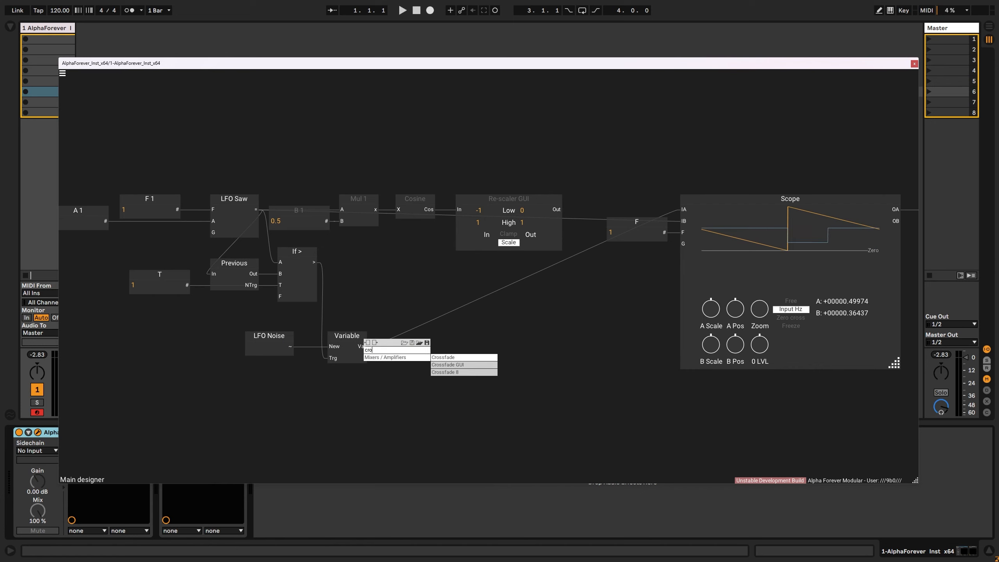
click(464, 357)
drag(407, 339, 455, 338)
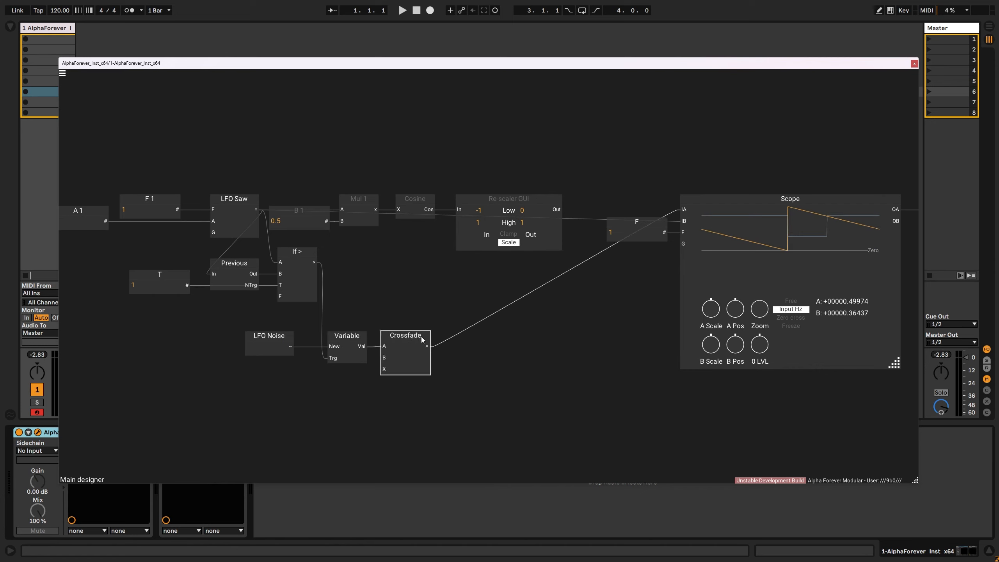
click(413, 347)
drag(361, 346, 415, 359)
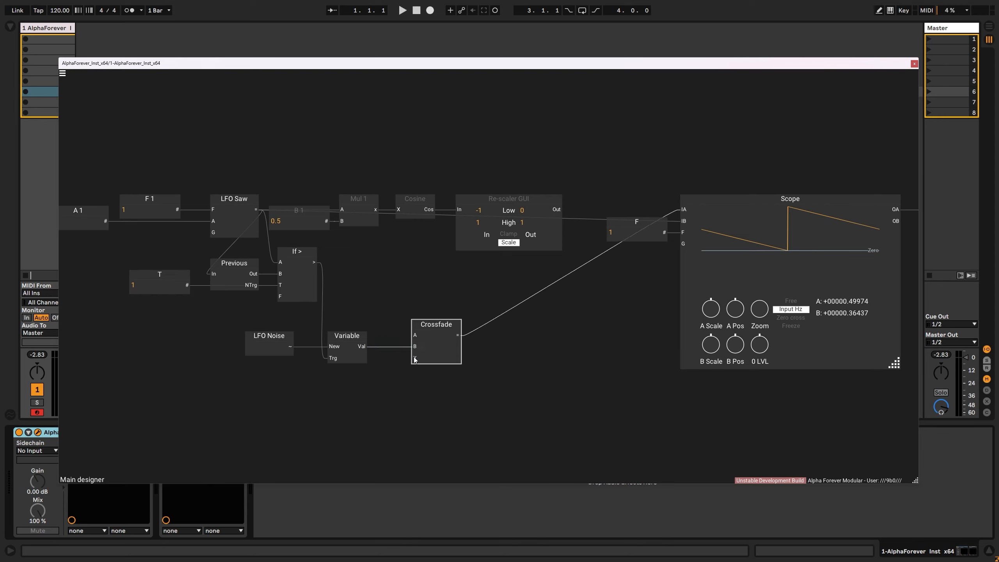
click(461, 335)
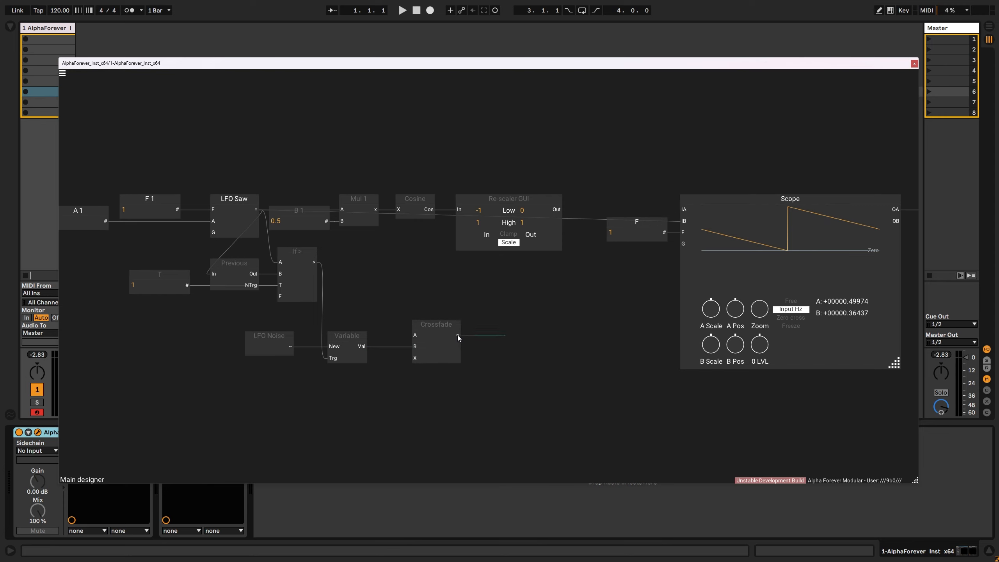
click(457, 335)
click(435, 295)
- Duplicate the Variable module and align the copy directly beneath the original
click(349, 355)
key(ctrl+c)
key(ctrl+v)
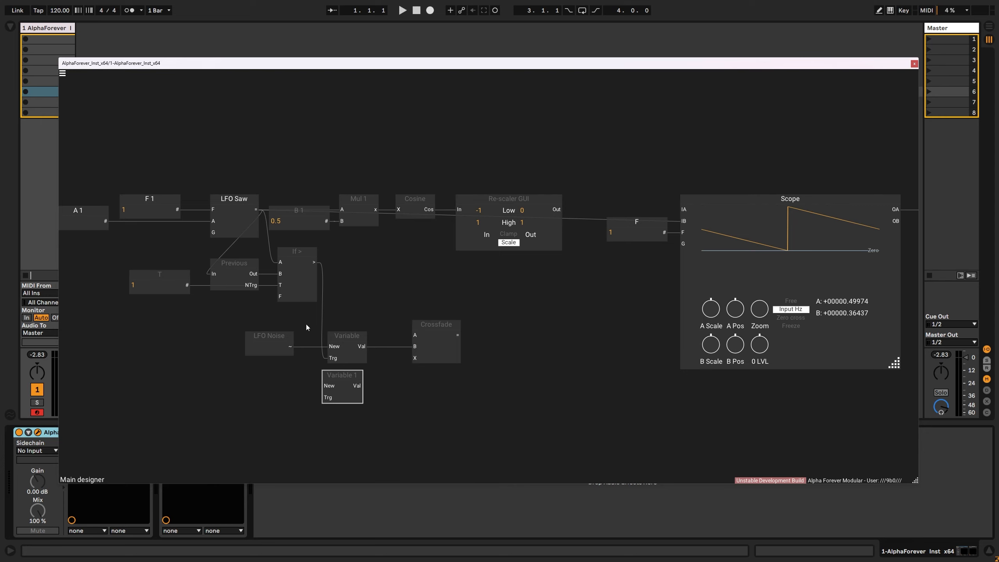
drag(307, 327, 408, 427)
key(a)
click(427, 422)
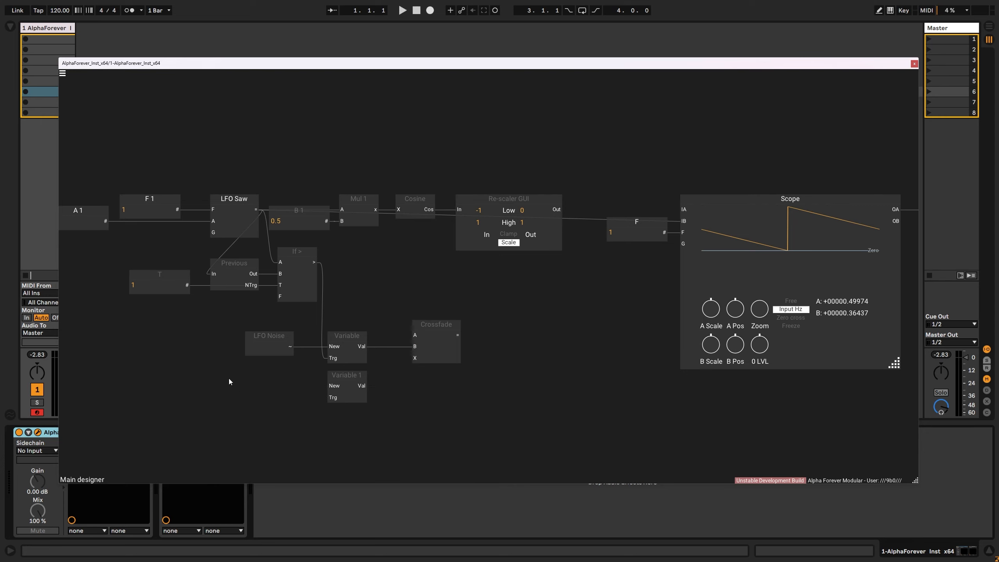
- Add a Previous module from the first Variable's Val to the duplicate's New input, and align it beneath the LFO Noise
right_click(229, 378)
text(prev)
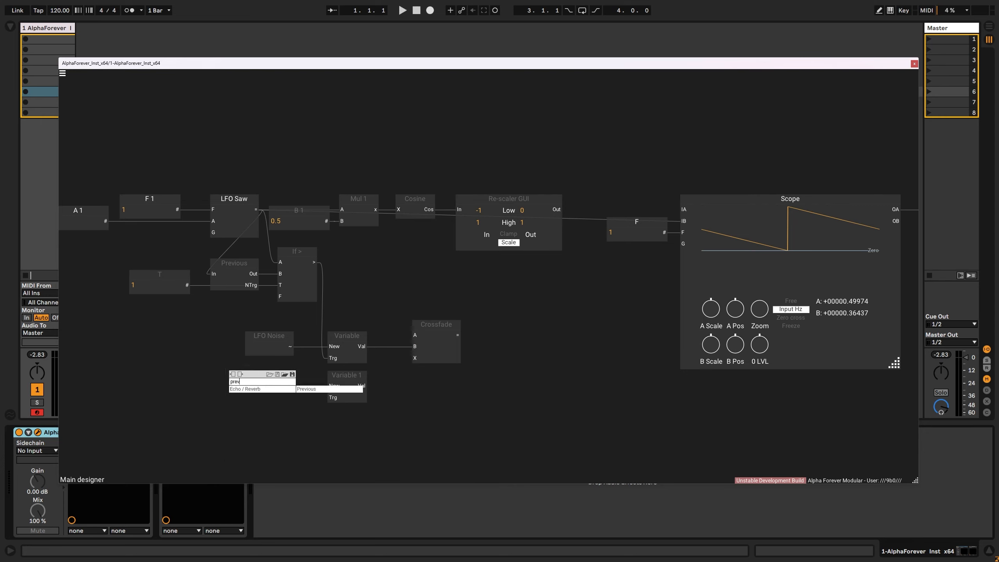
click(309, 389)
drag(218, 378, 232, 377)
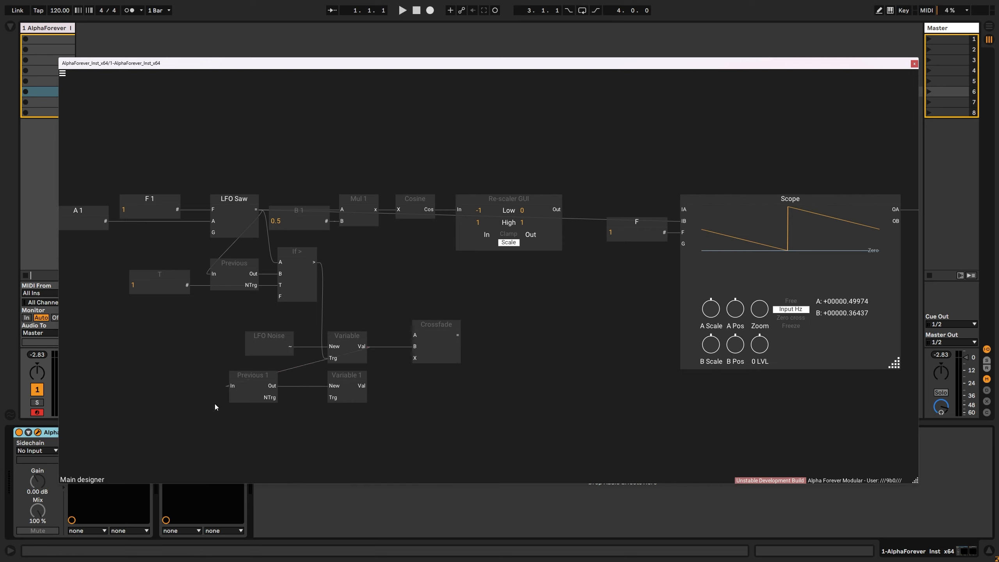
drag(189, 404, 303, 322)
key(r)
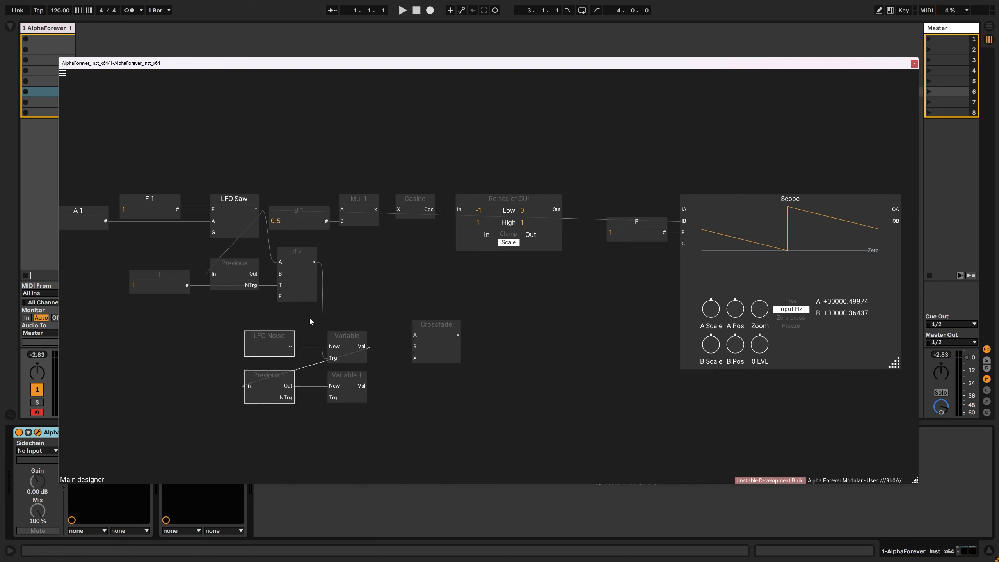
click(309, 318)
- Wire the Crossfade: the duplicate Variable, triggered by If >, into A, the Re-scaler GUI into X, and its output to the Scope's IA input
drag(335, 266, 416, 334)
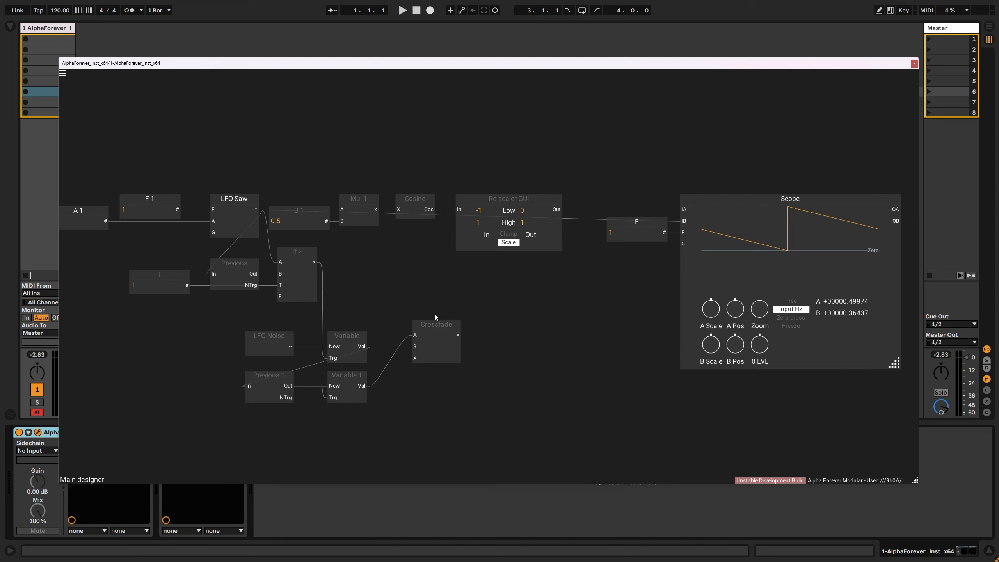
drag(561, 210, 414, 358)
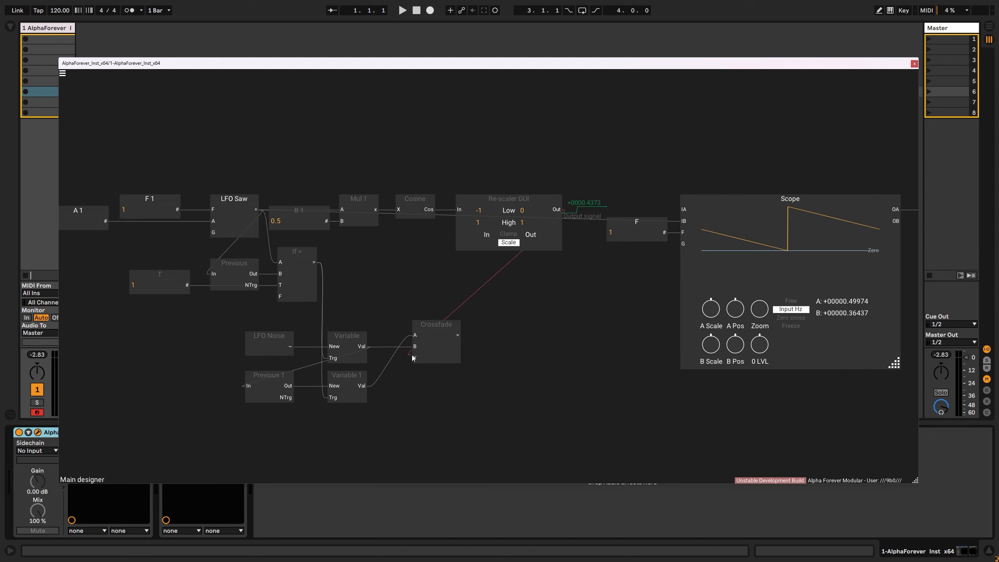
drag(434, 325, 597, 324)
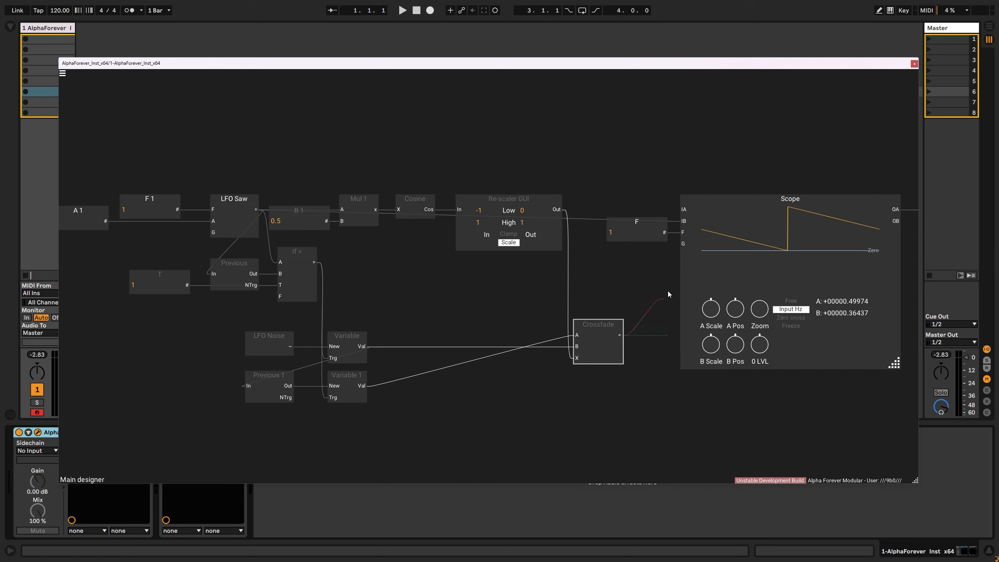
drag(668, 294, 683, 210)
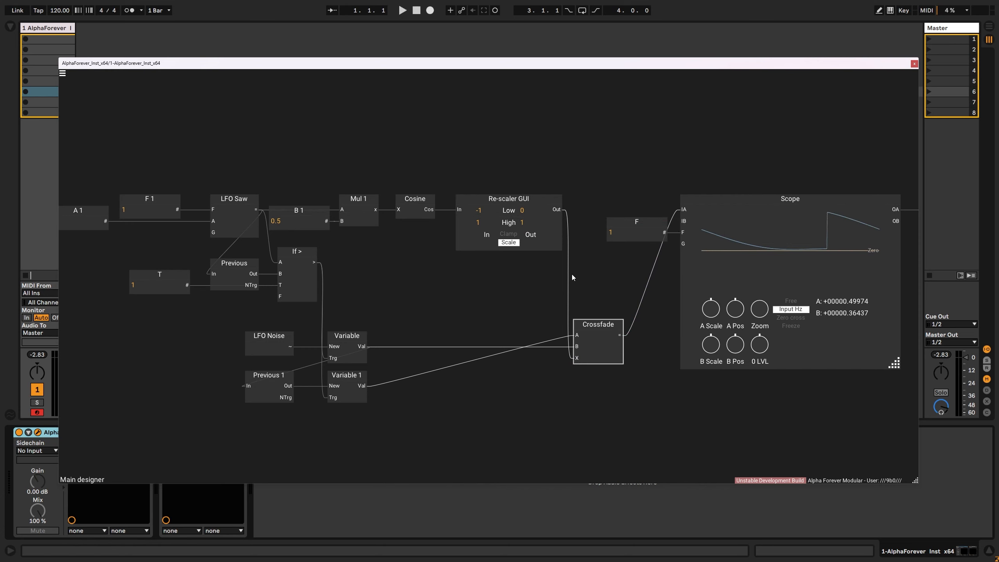
- Try a frequency of 20 for the LFO Saw in its F 1 constant
scroll(340, 261, down, 3)
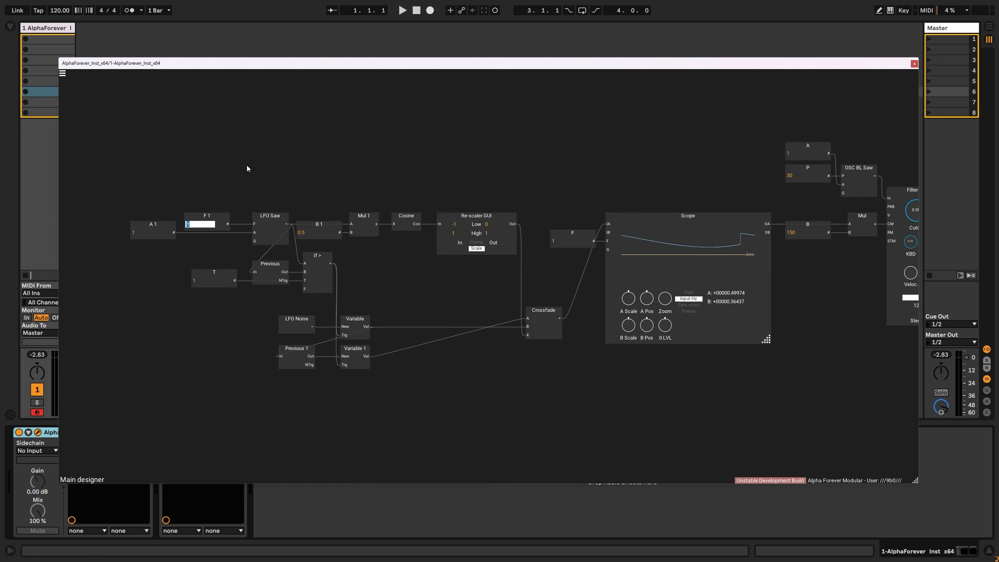
text(20)
key(Return)
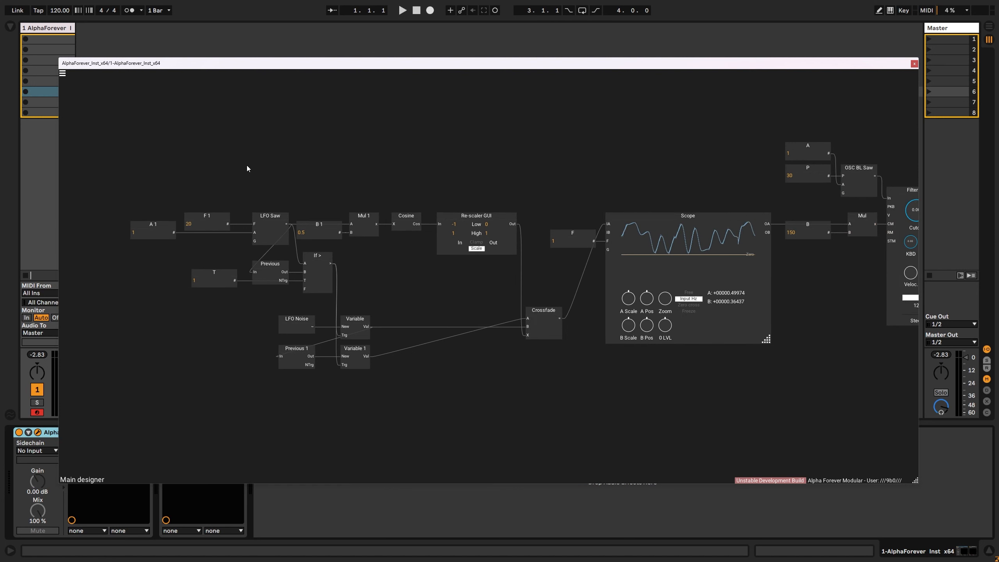
- Set the LFO Saw's F 1 frequency constant to 10
double_click(204, 223)
text(1)
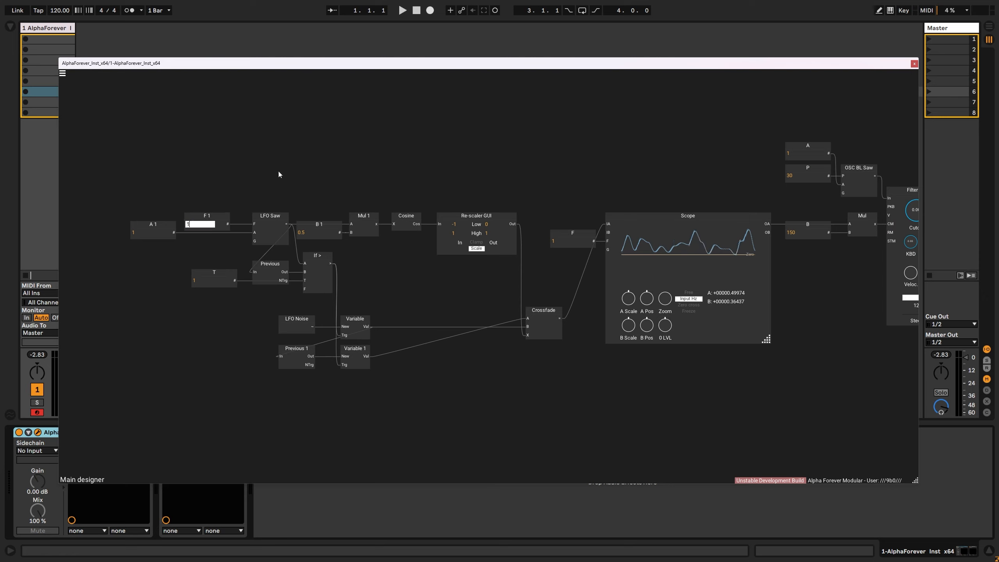
text(0)
key(Return)
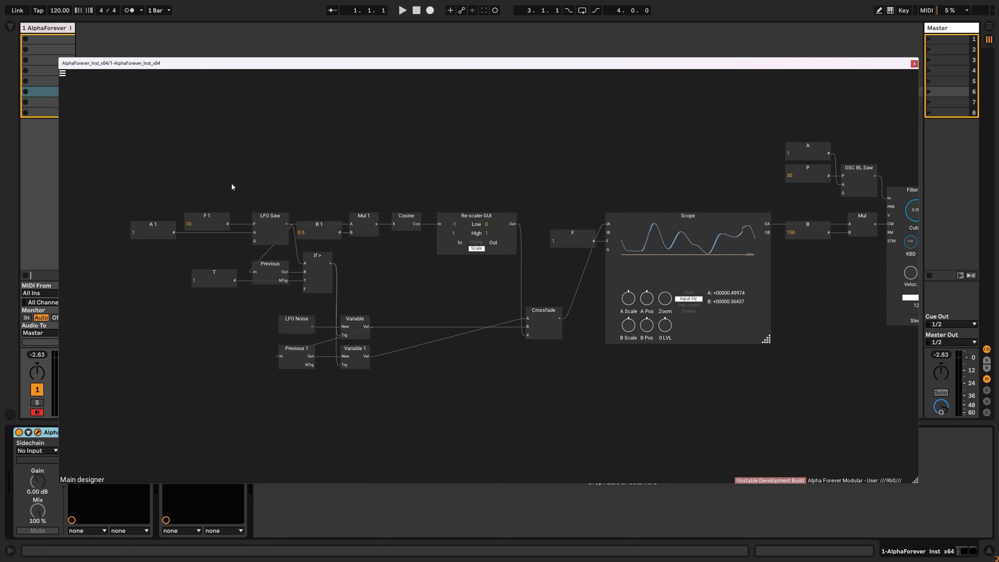
- Cut all the LFO modules from A 1 through the Crossfade and add a Designer module in their place
drag(104, 190, 571, 385)
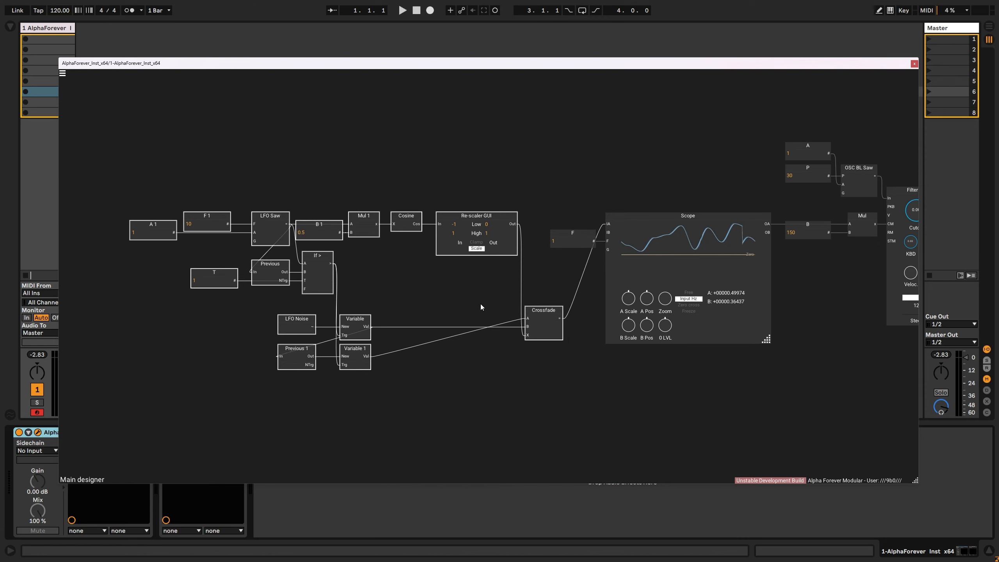
key(ctrl+x)
right_click(451, 230)
text(des)
click(530, 252)
- Rename the Designer module as SmoothCrv and paste the cut LFO modules inside it
scroll(523, 261, up, 5)
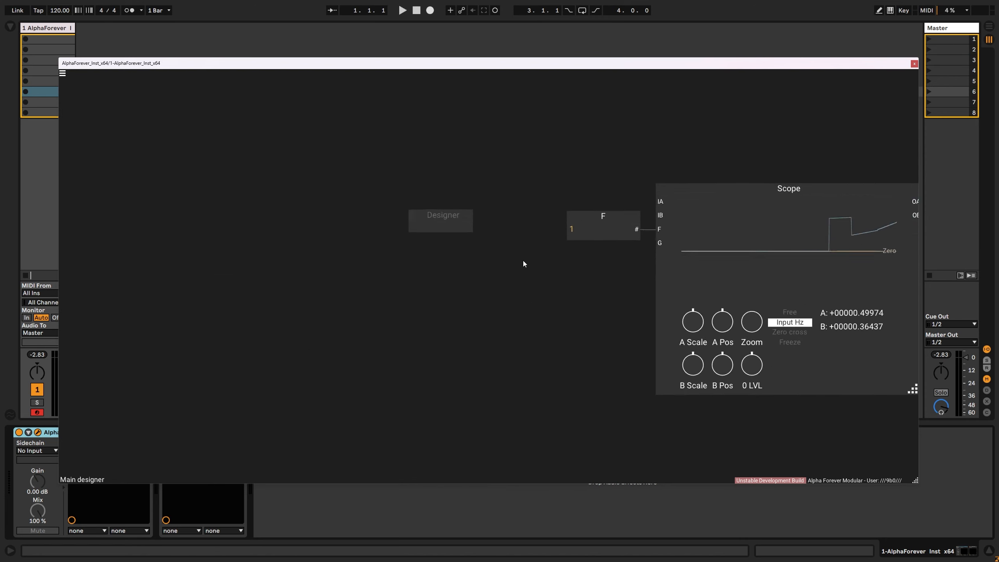
scroll(523, 261, up, 1)
text(SmoothCrv)
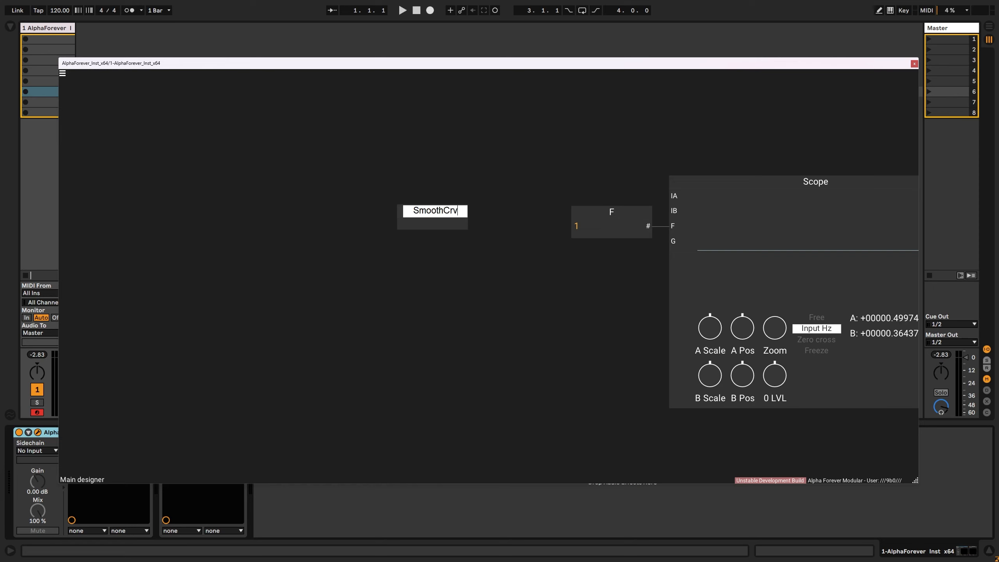
key(Return)
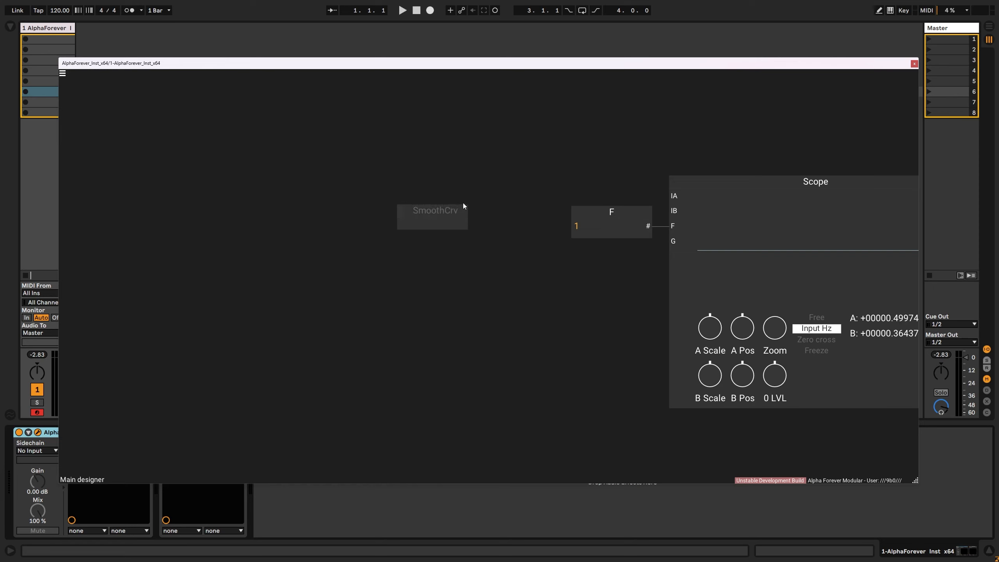
double_click(433, 224)
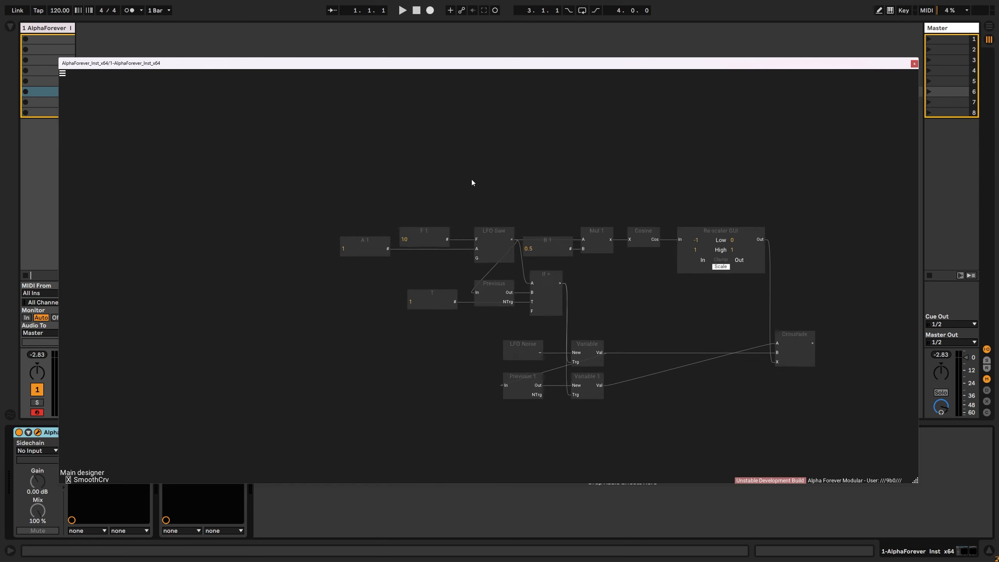
scroll(471, 180, up, 1)
- Replace the F 1 constant with an input F on the LFO Saw and add an output named Out to the Crossfade
click(409, 237)
key(Delete)
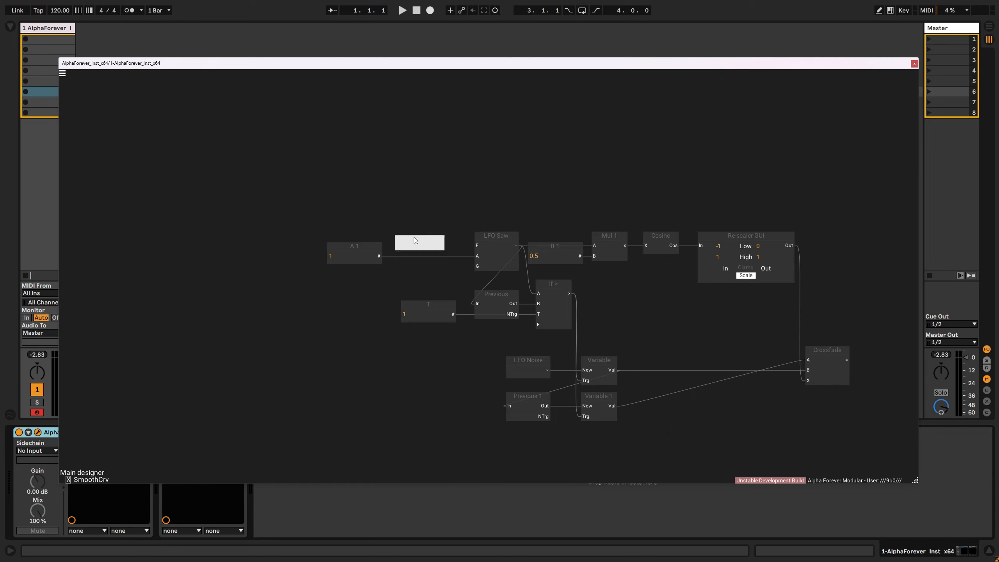
double_click(476, 245)
drag(582, 215, 434, 200)
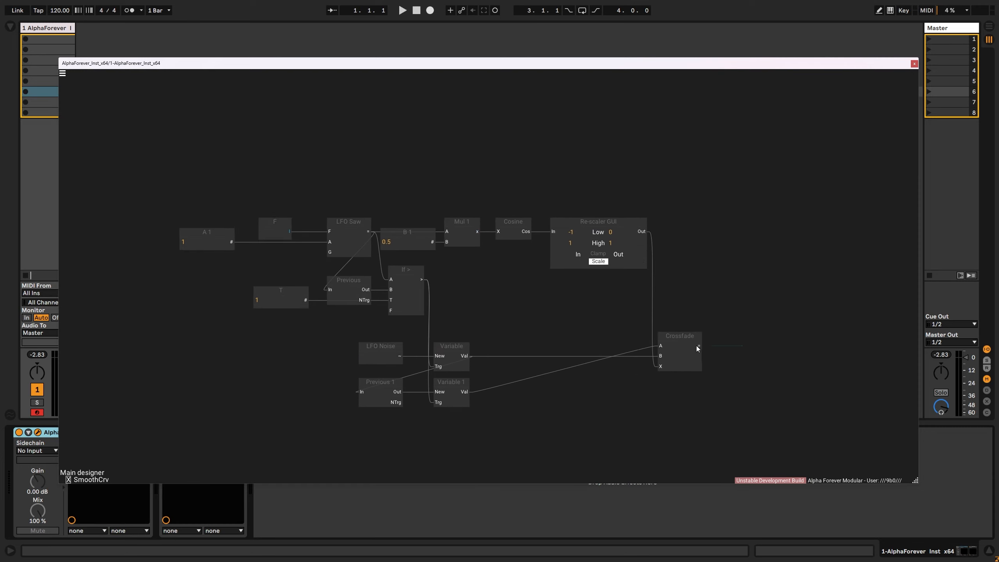
double_click(698, 345)
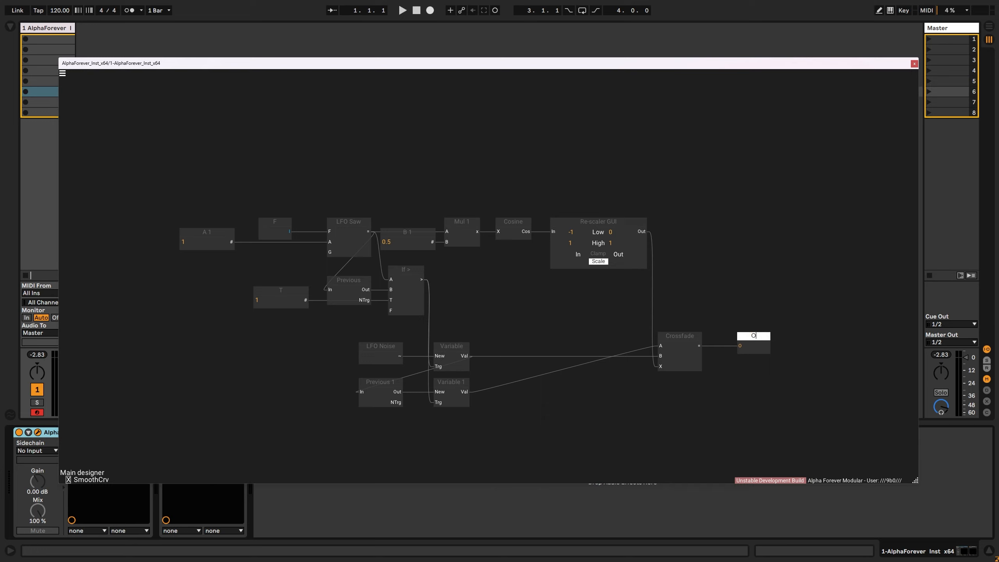
click(788, 261)
- Line the Crossfade up with Variable 1 and route the first Variable's Val into input B through a Con module
drag(666, 346, 589, 403)
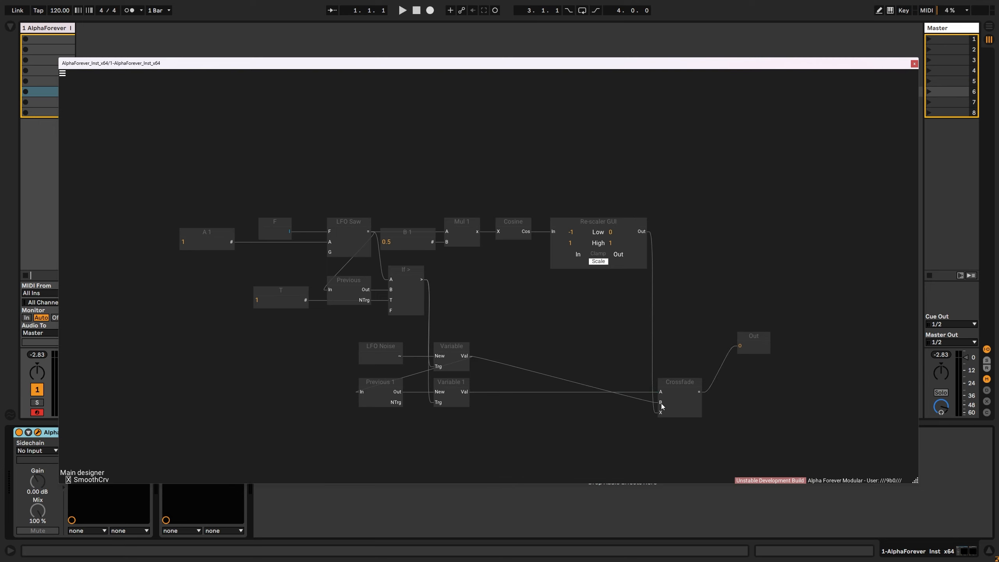
double_click(588, 403)
drag(539, 368, 716, 192)
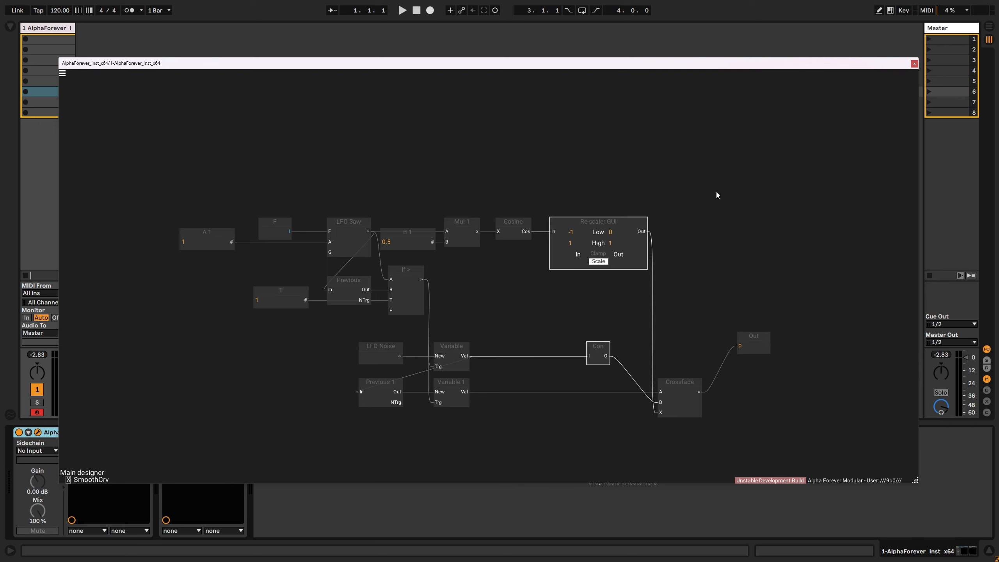
key(ctrl+Right)
click(738, 219)
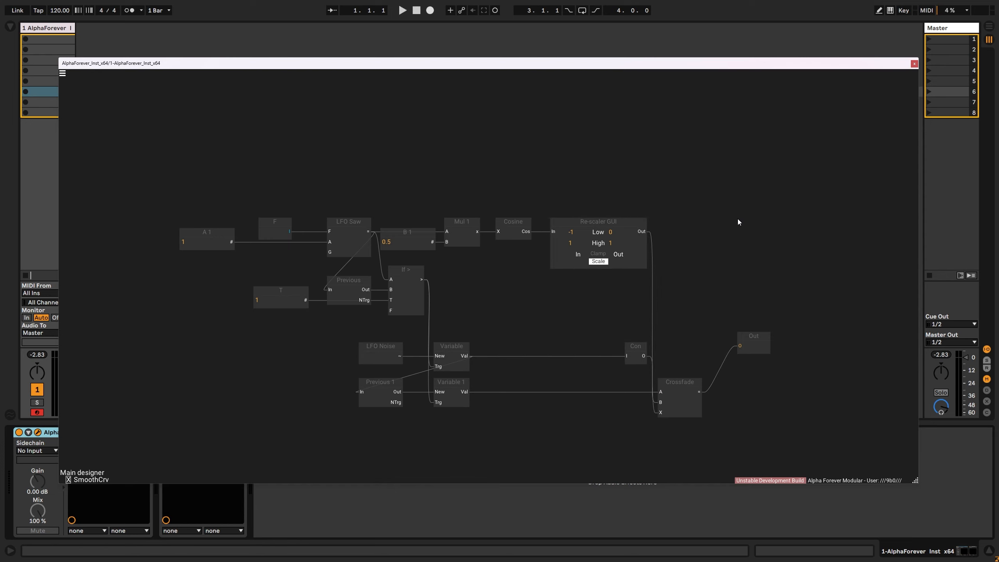
- Align the Out module with the Crossfade's output and return to the main designer
double_click(741, 345)
drag(722, 323, 704, 264)
scroll(694, 301, down, 2)
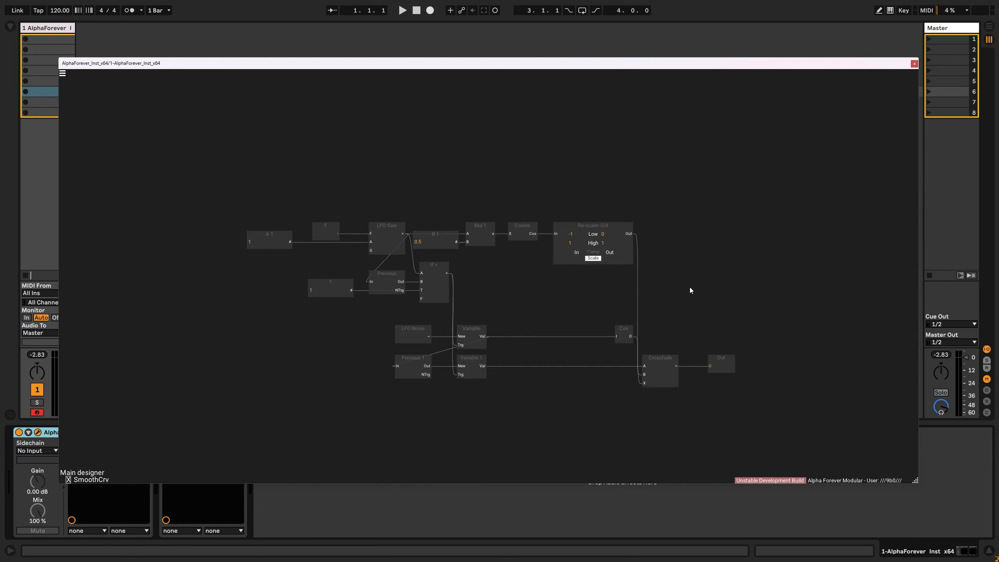
key(Escape)
scroll(453, 220, down, 1)
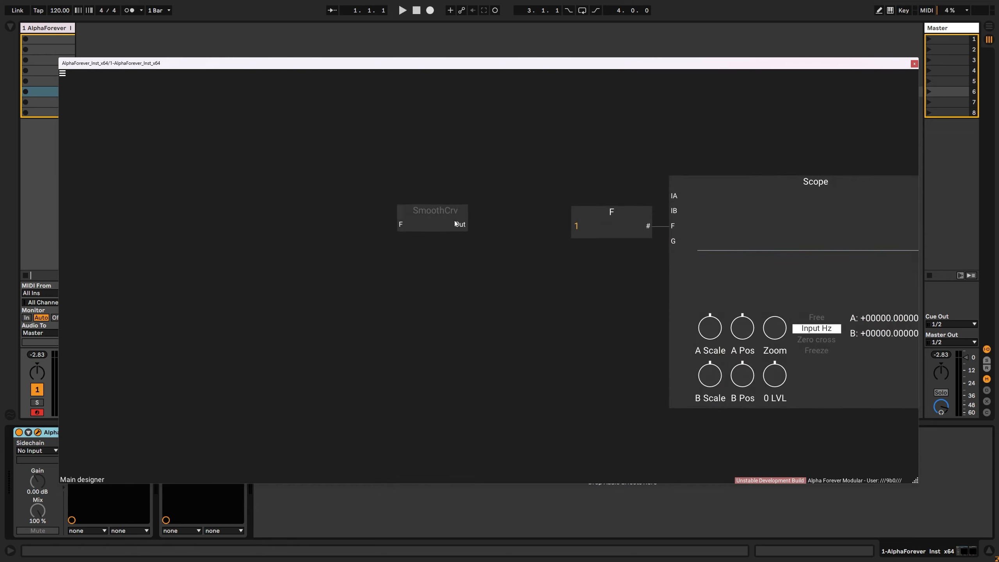
- Connect SmoothCrv's Out to the Scope's IA input and right-align SmoothCrv with the F constant beside the Scope
drag(454, 222, 679, 196)
double_click(459, 225)
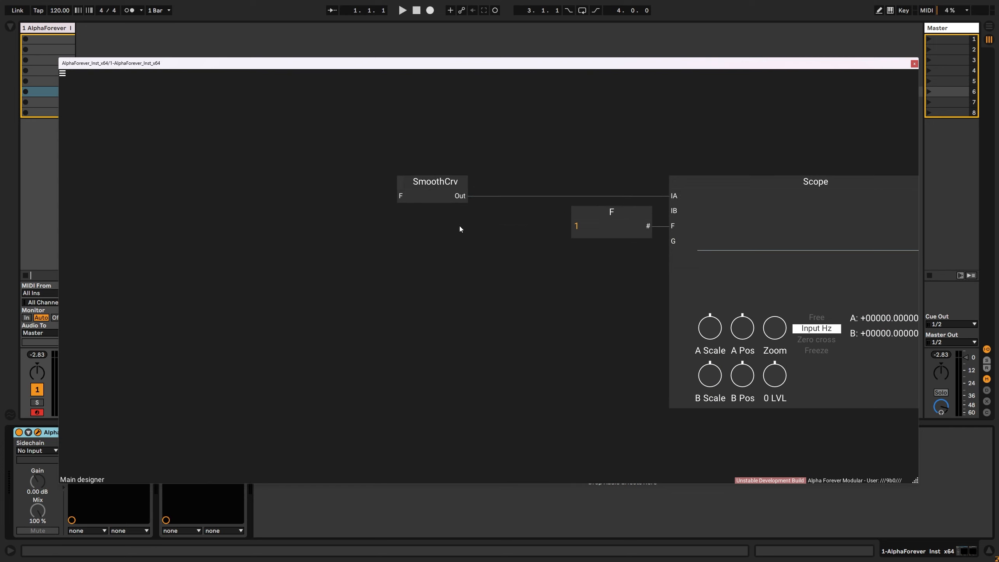
drag(452, 183, 575, 180)
drag(475, 285, 681, 151)
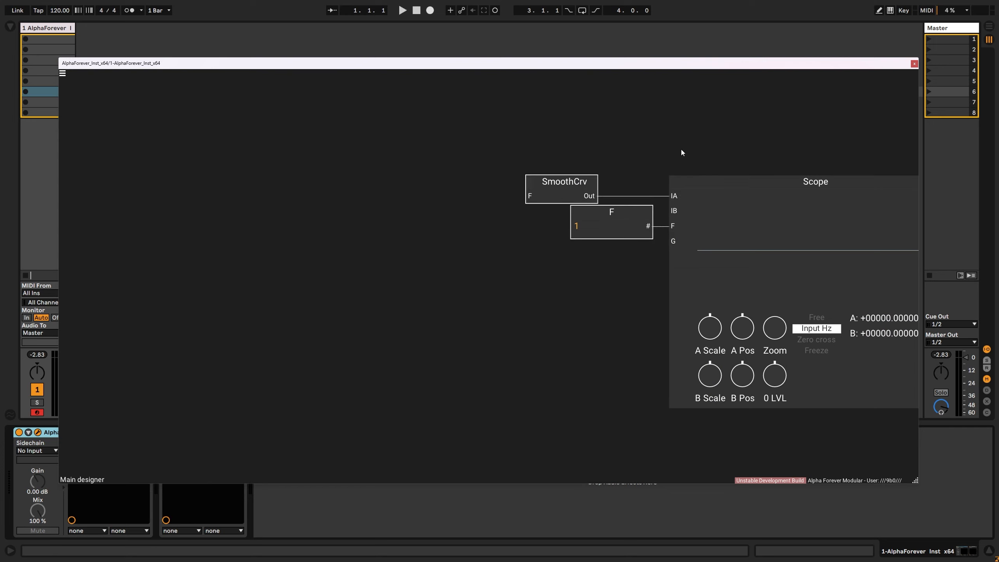
key(ctrl+Right)
- Add a constant to SmoothCrv's F input and set its value to 10
drag(619, 184, 389, 177)
double_click(354, 191)
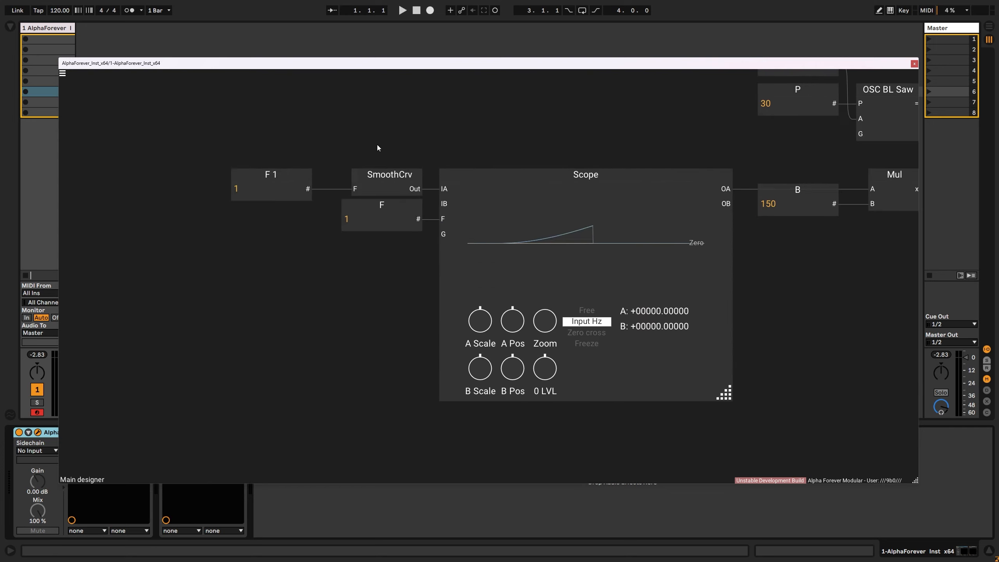
scroll(377, 144, down, 5)
scroll(306, 176, down, 1)
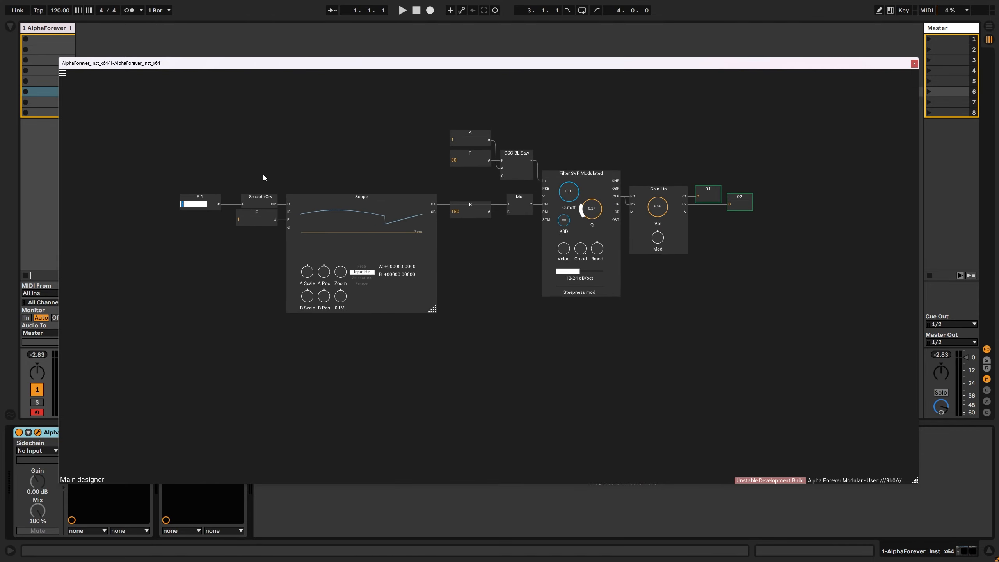
click(278, 167)
text(10)
key(Return)
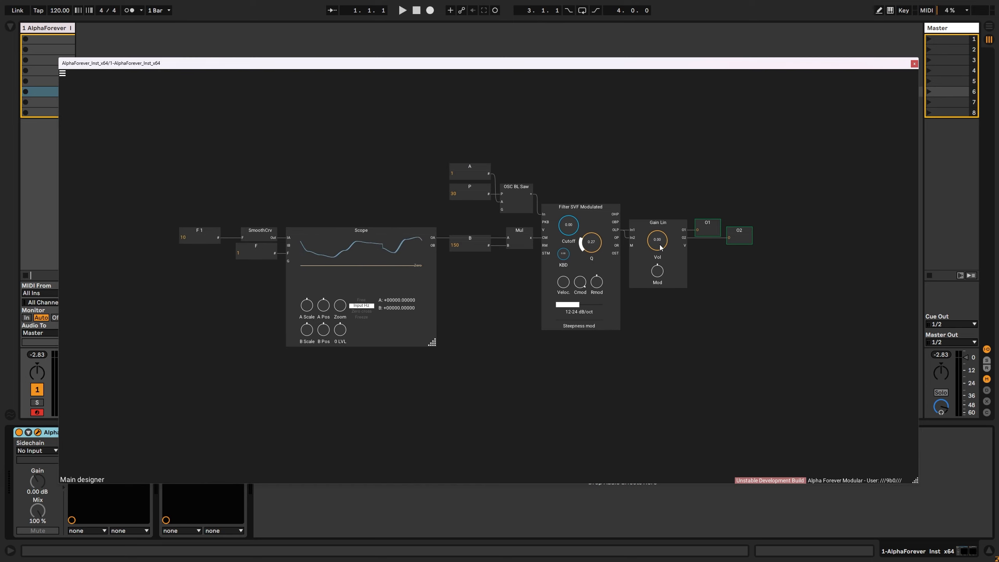
- Listen to the patch by raising the Gain Lin volume to 0.17, and return the volume to 0.00
drag(660, 247, 660, 238)
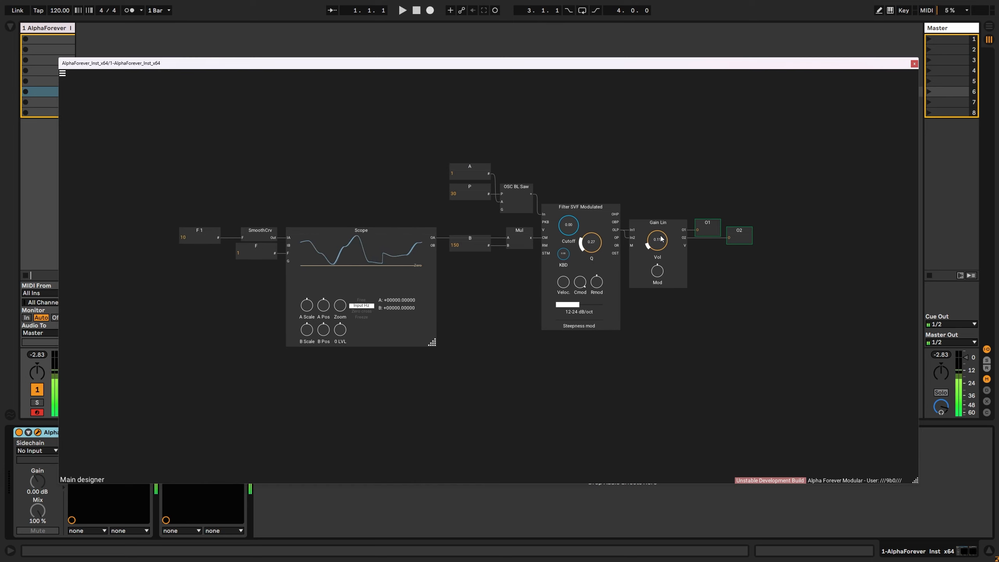
drag(661, 239, 662, 234)
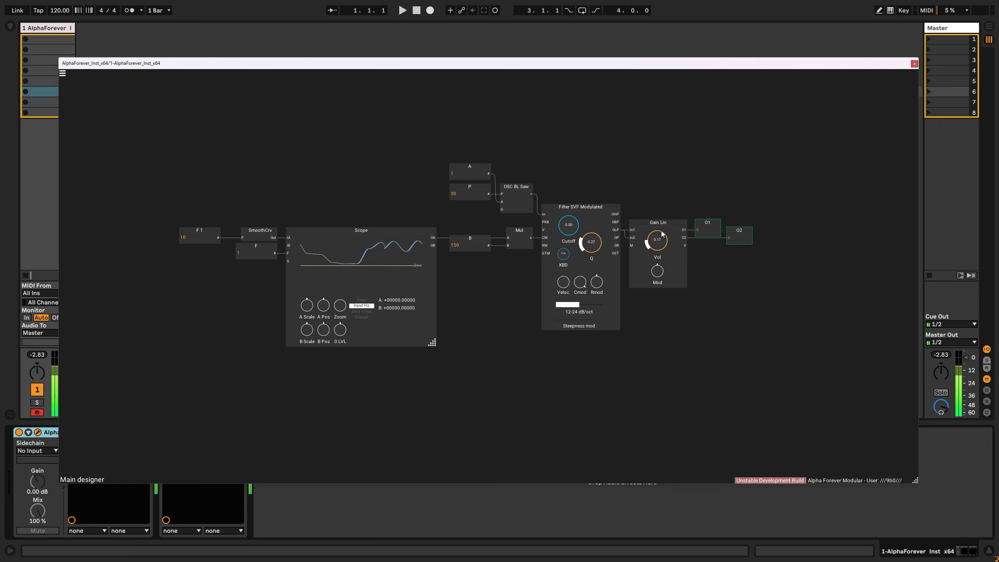
drag(661, 234, 663, 257)
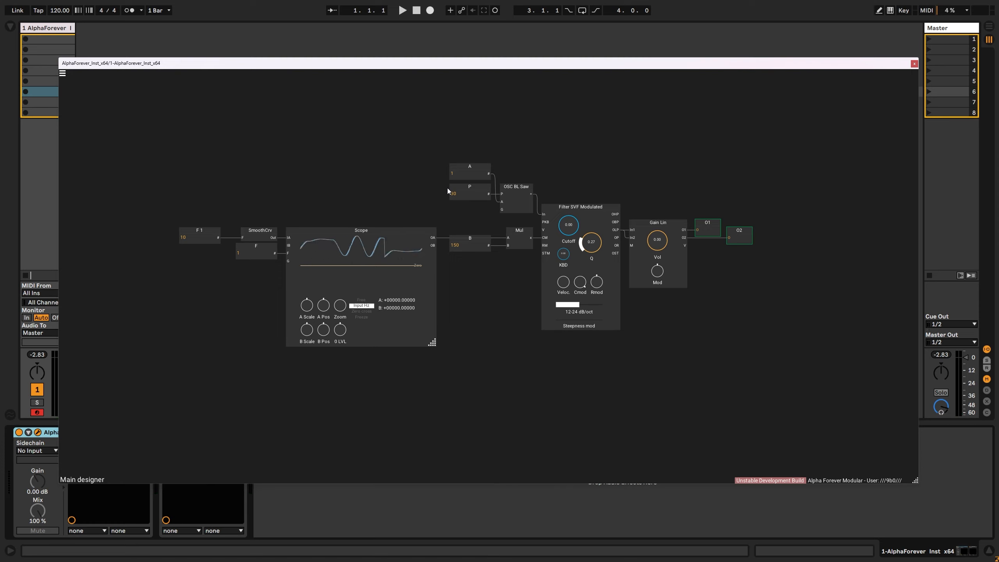
- Move the F 1 constant slightly closer to SmoothCrv
click(191, 228)
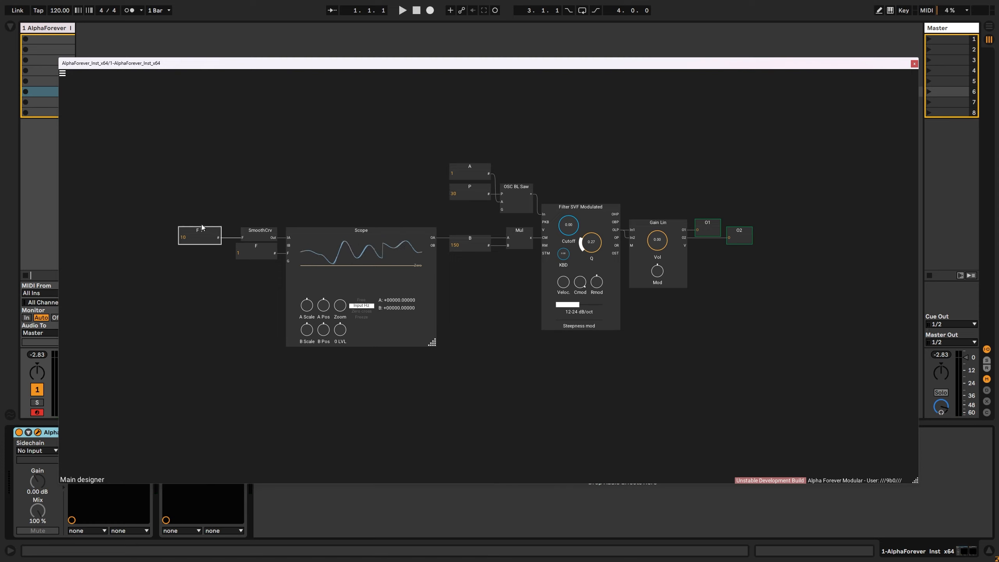
drag(202, 225, 205, 226)
click(235, 176)
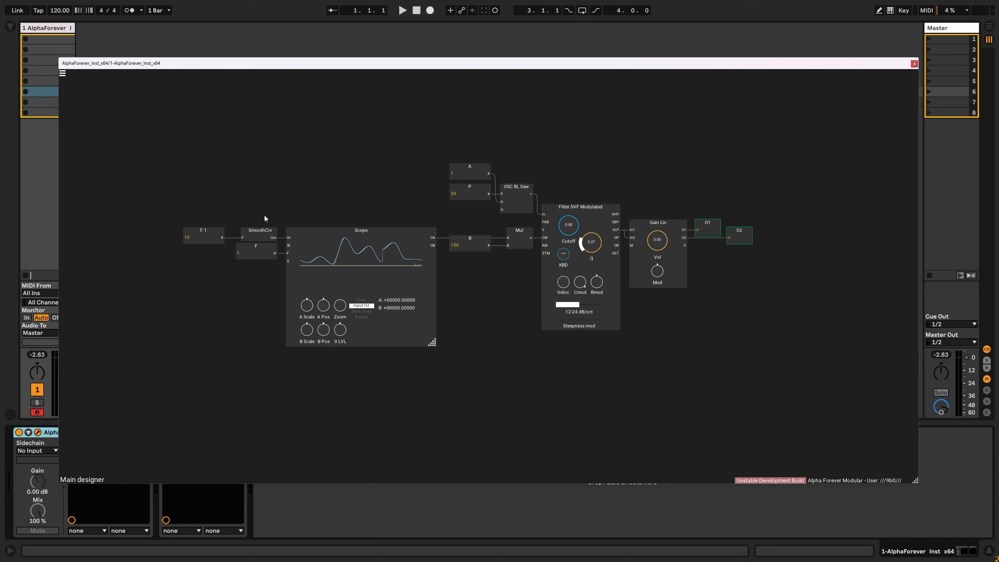
- Move the A and P constants and OSC BL Saw slightly down, closer to the Mul row
drag(416, 130, 457, 142)
scroll(432, 156, up, 2)
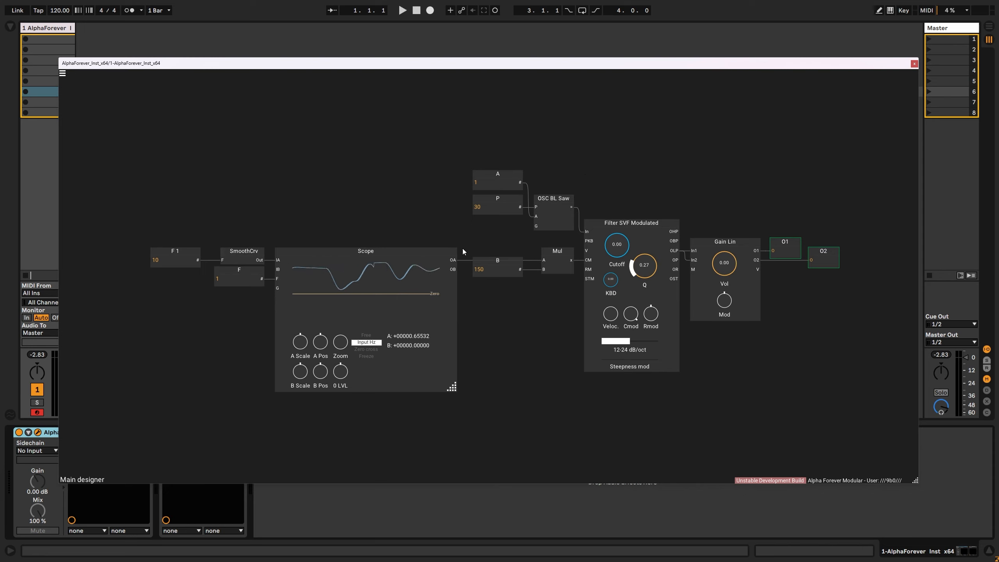
drag(462, 236, 561, 207)
click(570, 185)
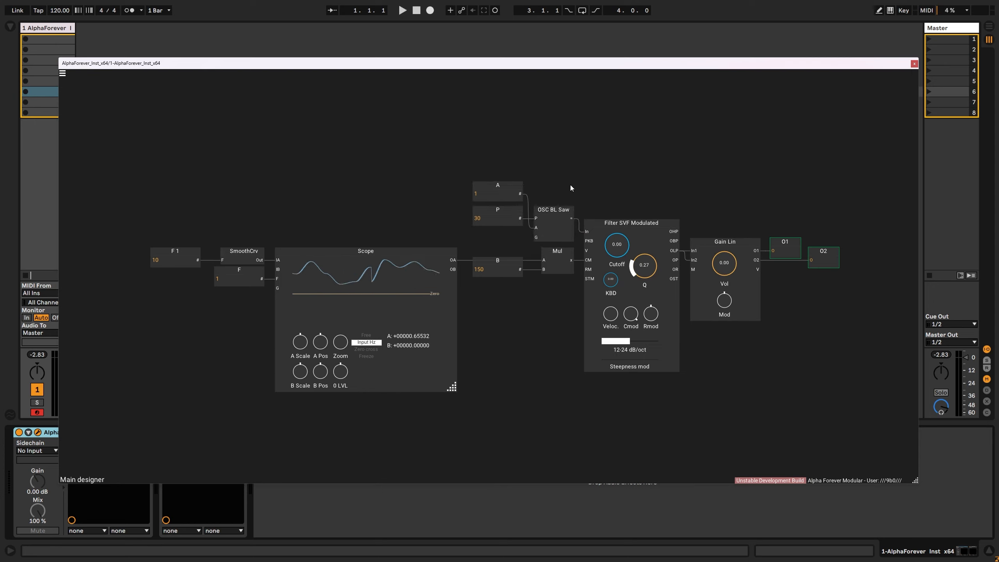